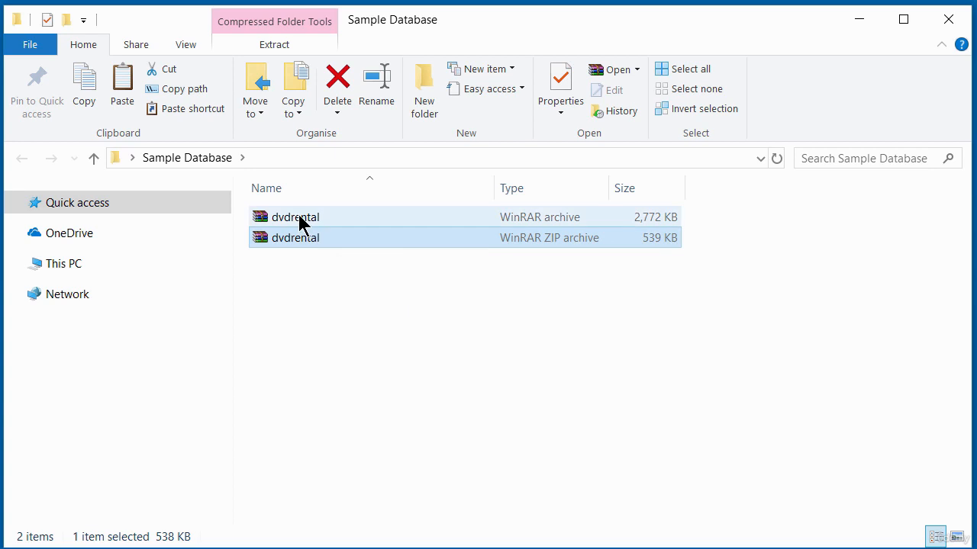
Step: Inspect the properties of the 2,772 KB dvdrental archive to check its file type
{"action": "left_click", "coordinate": [298, 218]}
{"action": "right_click", "coordinate": [299, 218]}
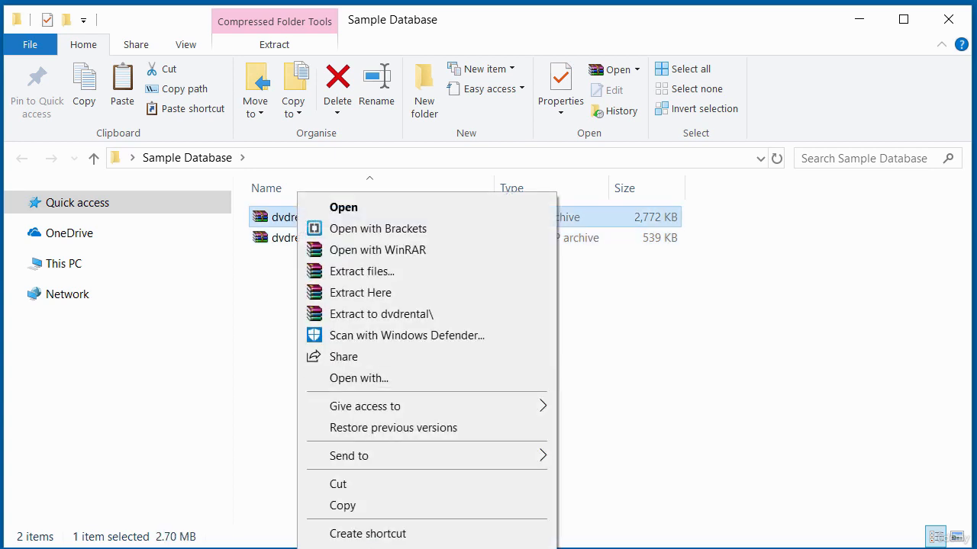
{"action": "left_click", "coordinate": [359, 548]}
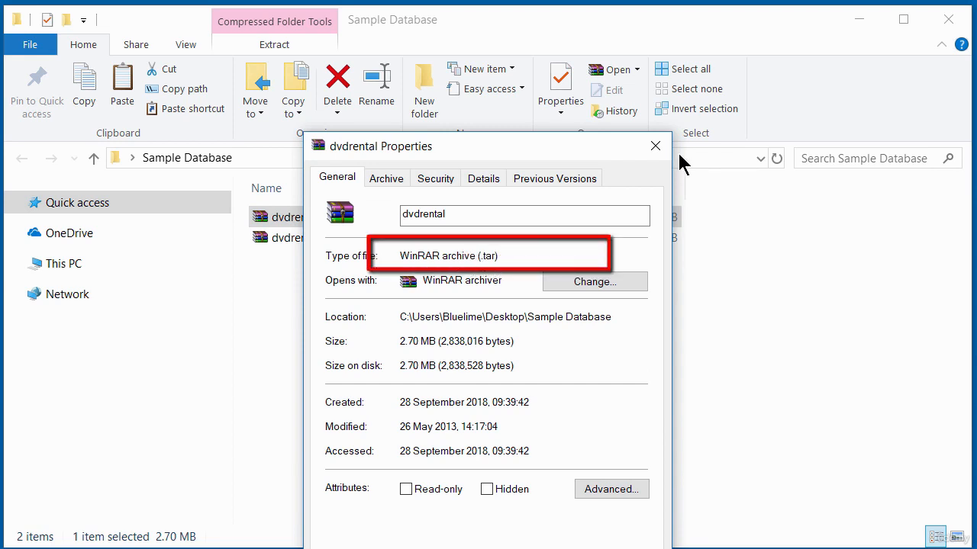
{"action": "left_click", "coordinate": [655, 145]}
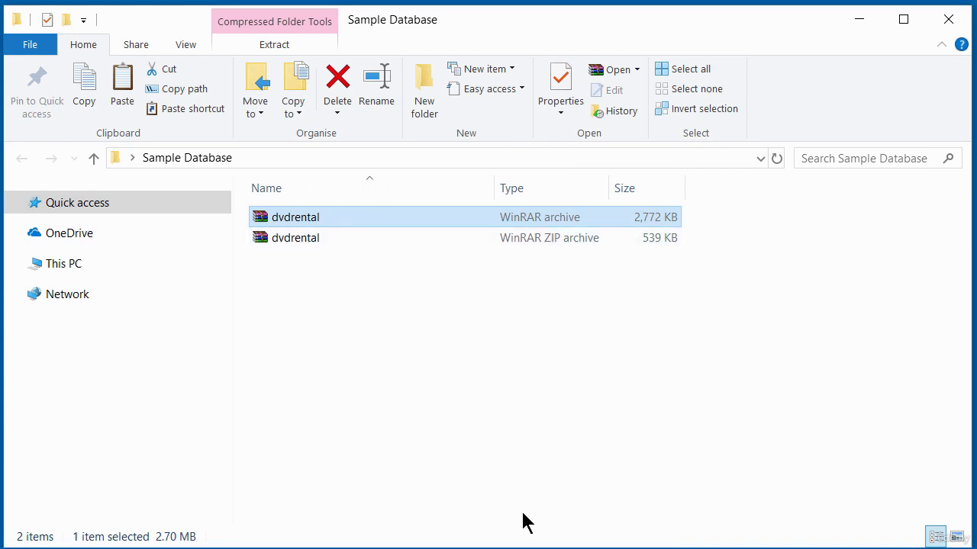
Step: Copy the 2,772 KB dvdrental archive from the Sample Database folder
{"action": "right_click", "coordinate": [314, 221]}
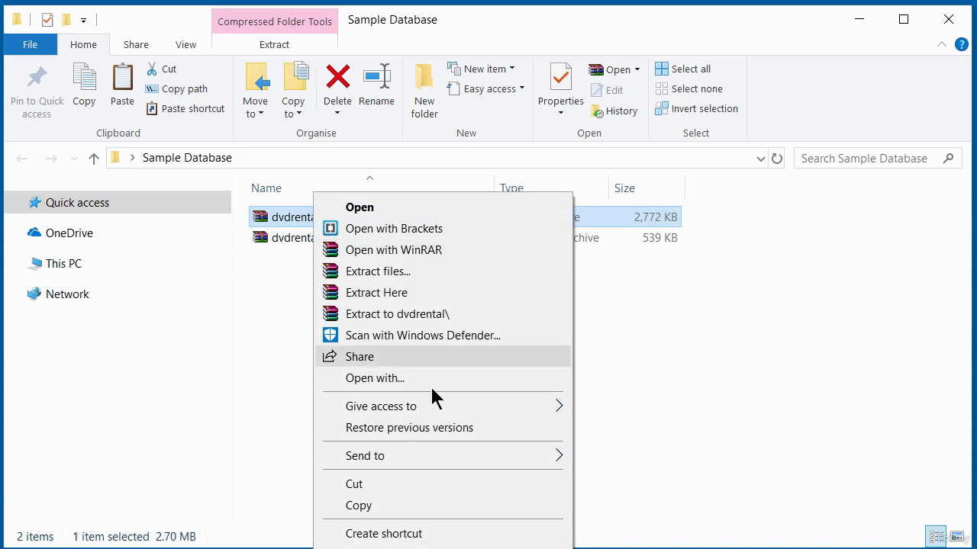
{"action": "left_click", "coordinate": [373, 507]}
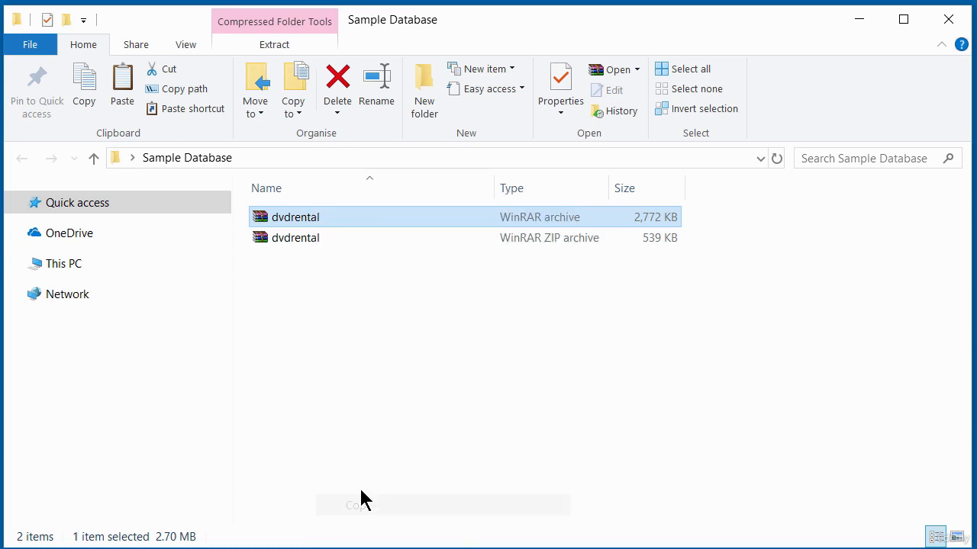
{"action": "key", "text": "super+d"}
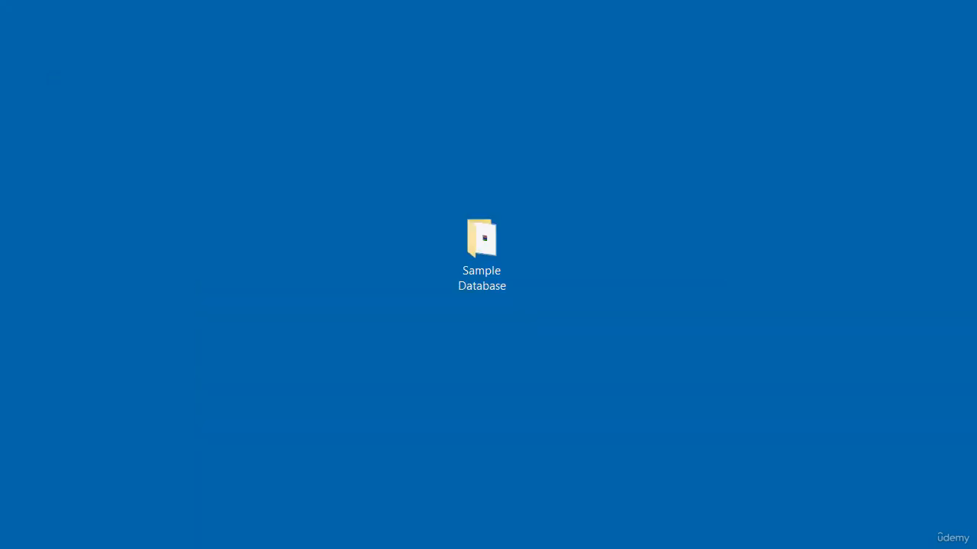
{"action": "key", "text": "super+d"}
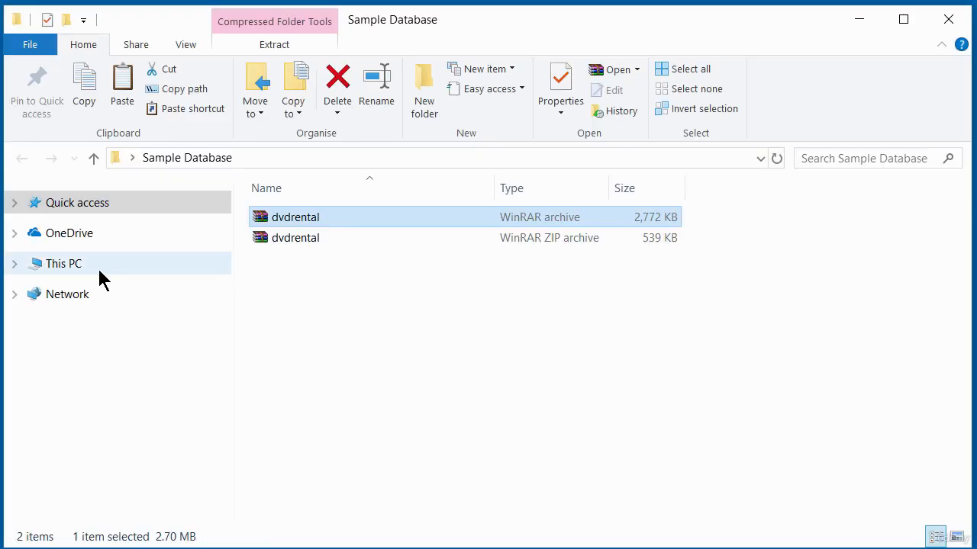
Step: Create a new folder named temp in the root of the OS (C:) drive
{"action": "left_click", "coordinate": [62, 267]}
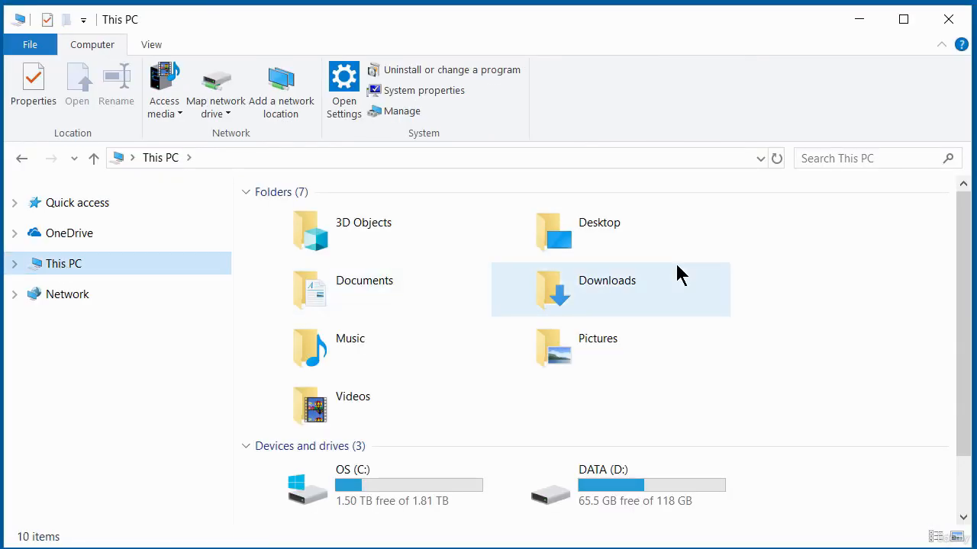
{"action": "double_click", "coordinate": [370, 466]}
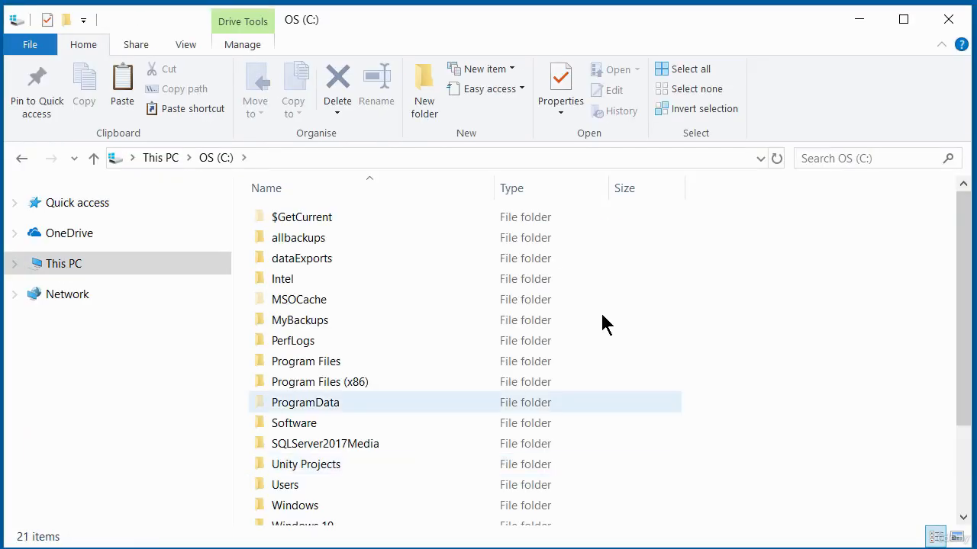
{"action": "right_click", "coordinate": [653, 293]}
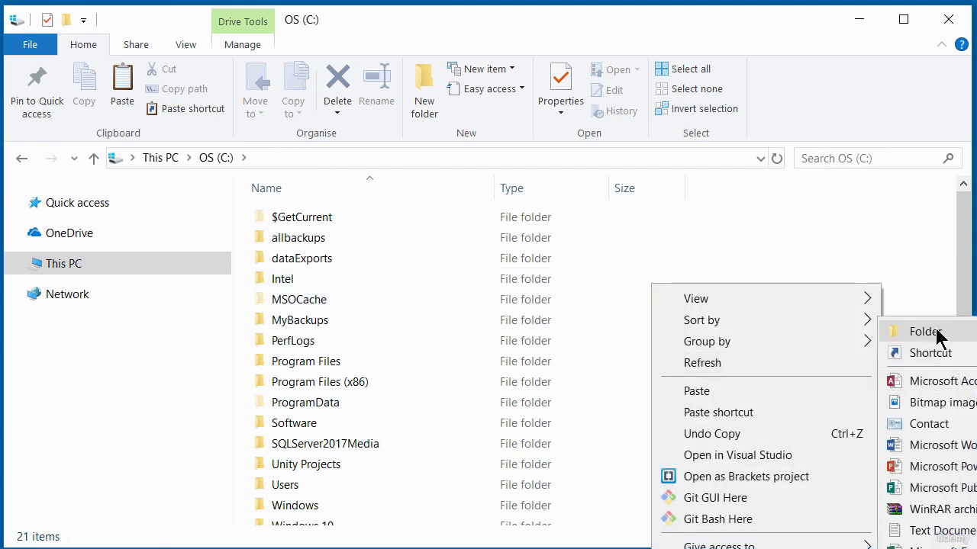
{"action": "left_click", "coordinate": [943, 336]}
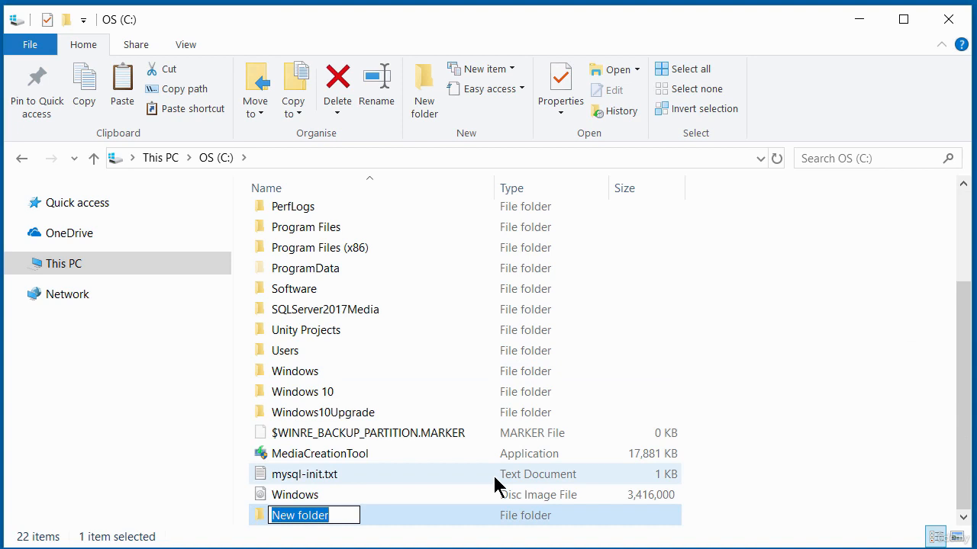
{"action": "type", "text": "te"}
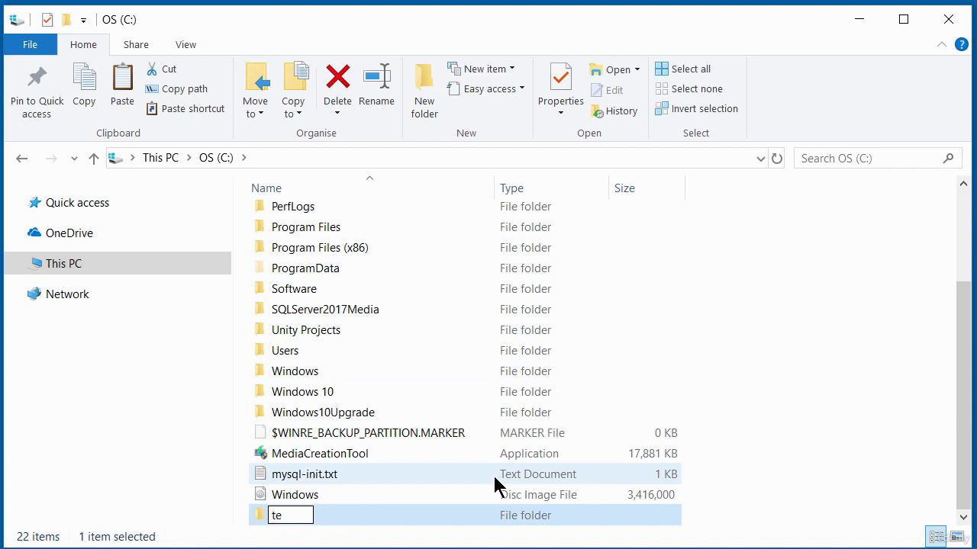
{"action": "type", "text": "mp"}
{"action": "left_click", "coordinate": [643, 368]}
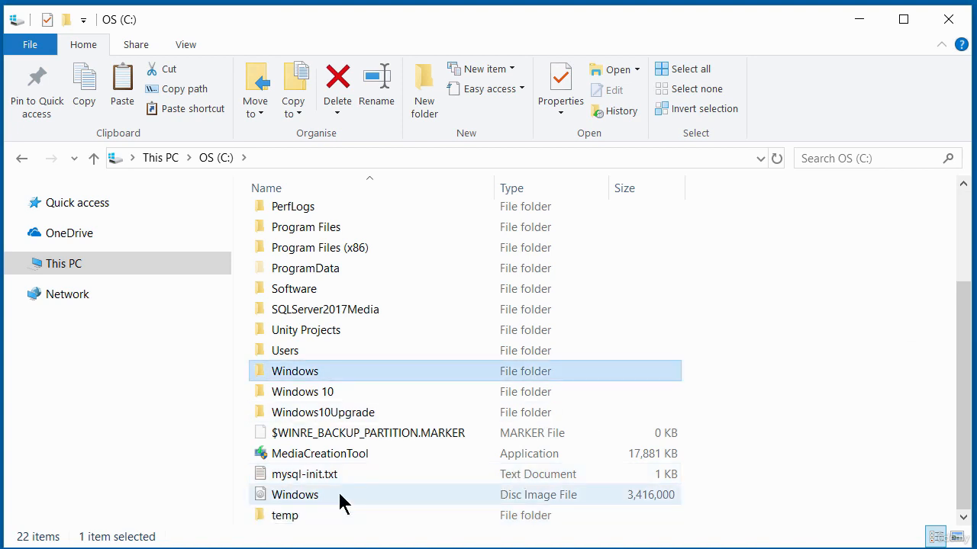
Step: Paste the copied dvdrental archive into the new temp folder on the C: drive
{"action": "double_click", "coordinate": [296, 516]}
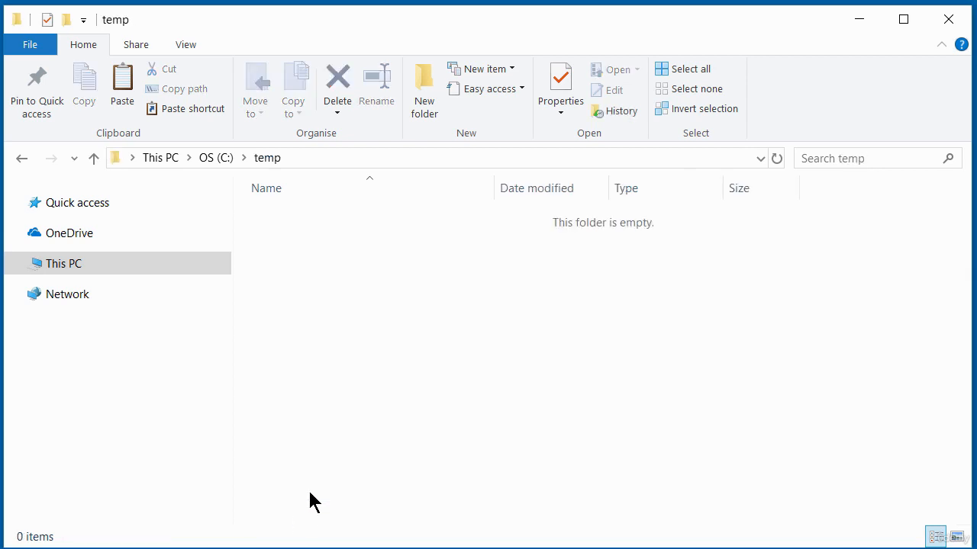
{"action": "right_click", "coordinate": [350, 295]}
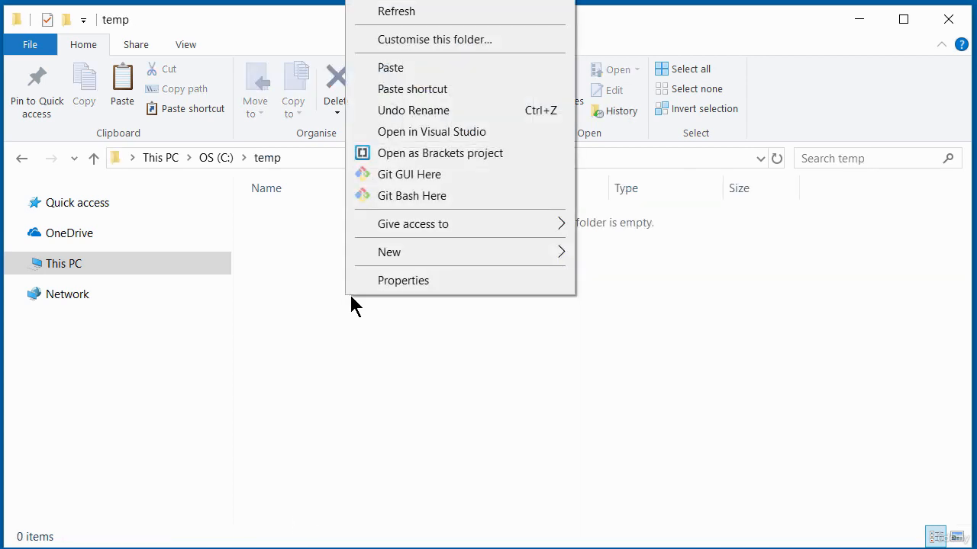
{"action": "left_click", "coordinate": [388, 68]}
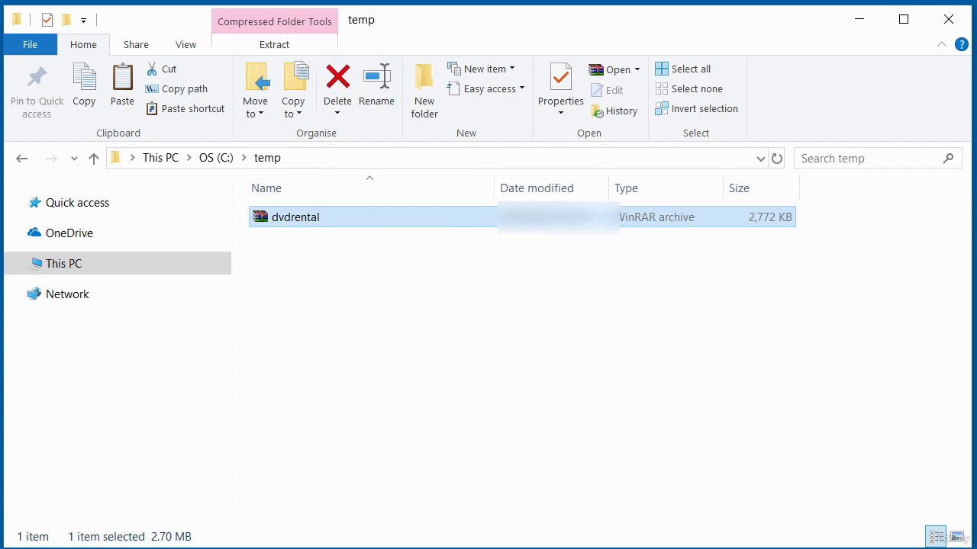
Step: Launch SQL Shell (psql) from the PostgreSQL 10 programs and move its window fully into view
{"action": "key", "text": "super"}
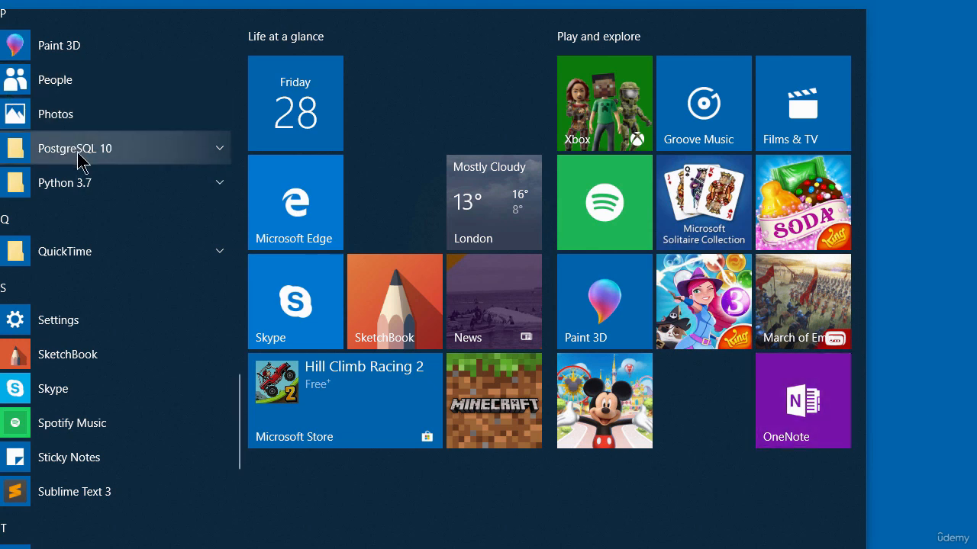
{"action": "left_click", "coordinate": [219, 151]}
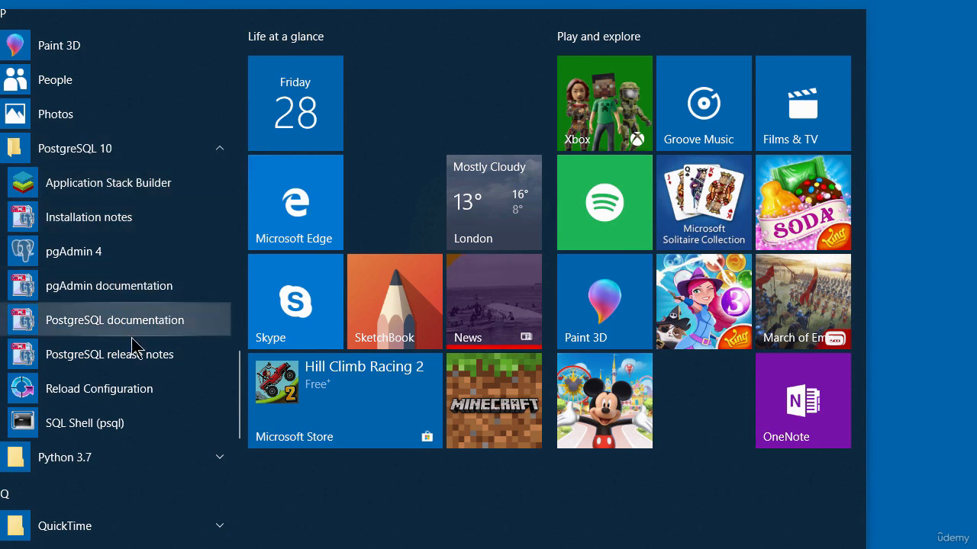
{"action": "left_click", "coordinate": [80, 424]}
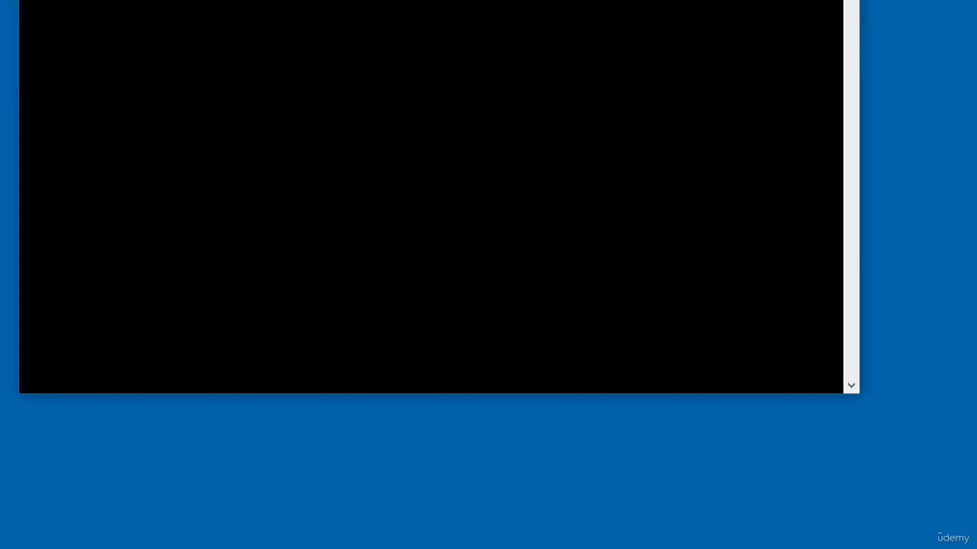
{"action": "mouse_move", "coordinate": [303, 0]}
{"action": "left_mouse_down"}
{"action": "mouse_move", "coordinate": [318, 0]}
{"action": "mouse_move", "coordinate": [300, 9]}
{"action": "left_mouse_up"}
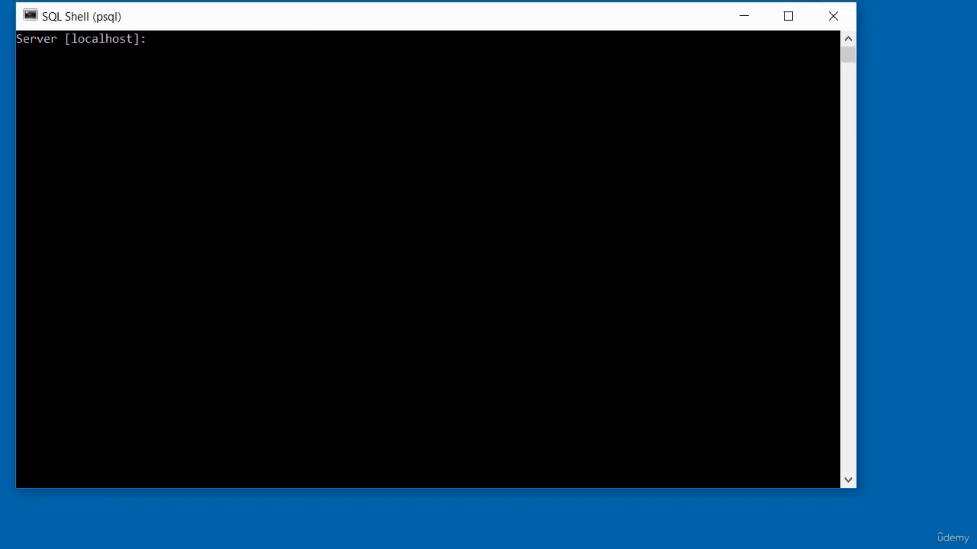
Step: Log in to psql with the default server, database, port and username, entering the password for the postgres user
{"action": "key", "text": "Return"}
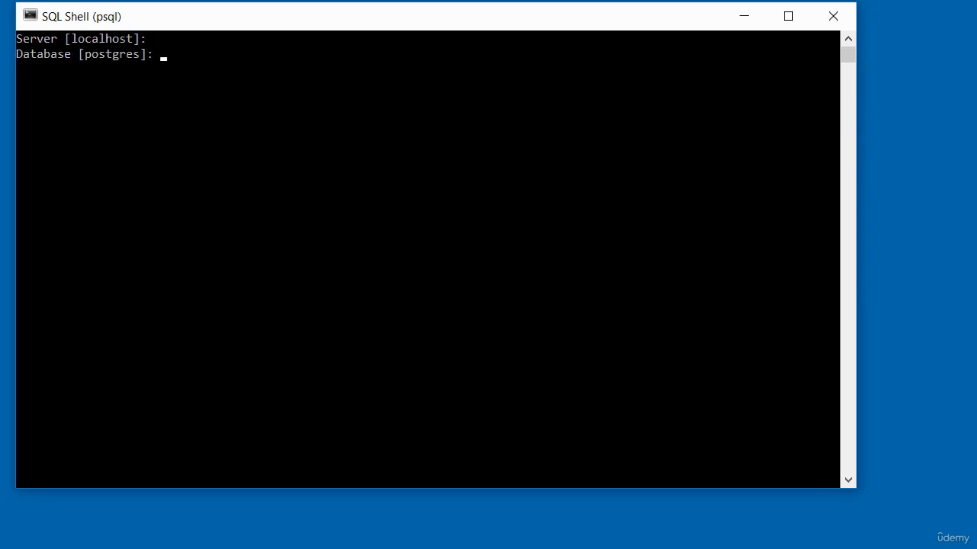
{"action": "key", "text": "Return"}
{"action": "key", "text": "Return"}
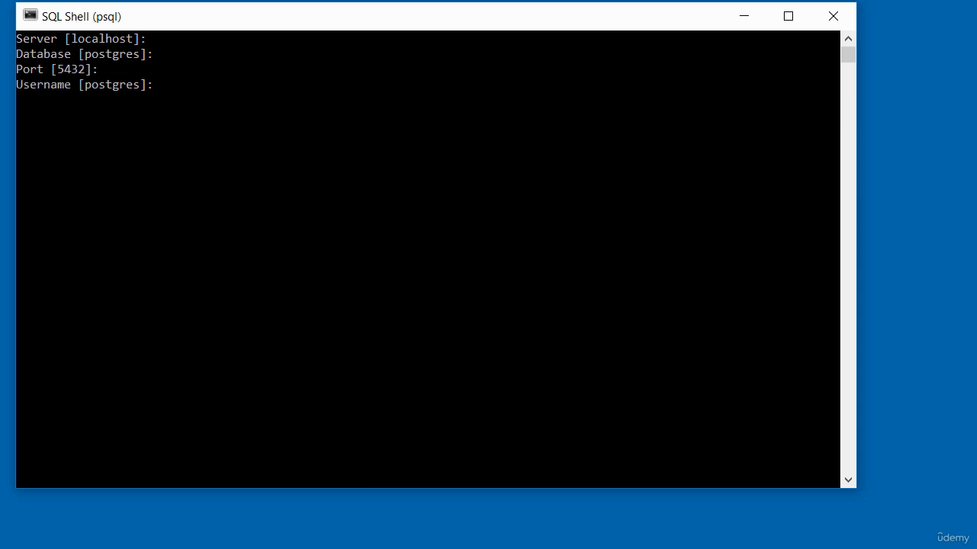
{"action": "key", "text": "Return"}
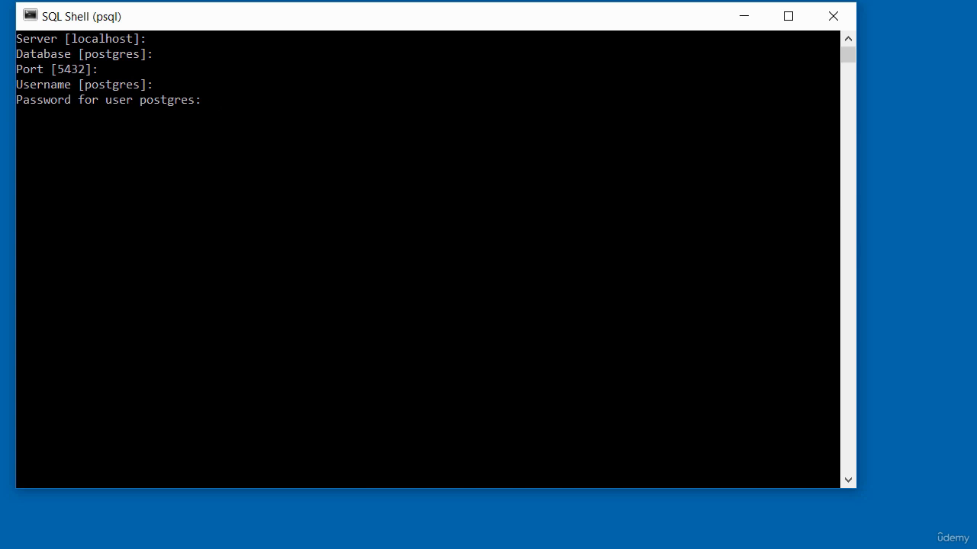
{"action": "key", "text": "Return"}
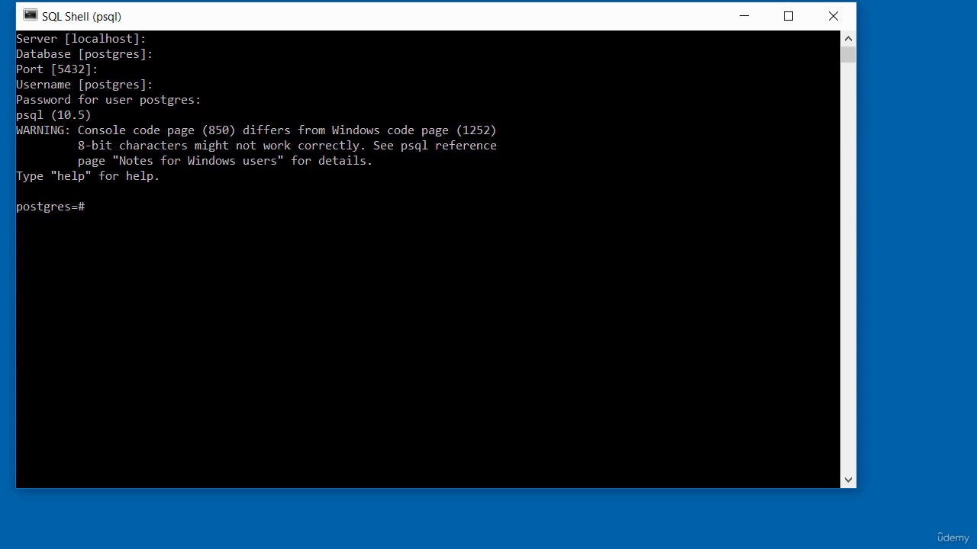
Step: Create a database named dvdrental by running CREATE DATABASE dvdrental; in psql
{"action": "type", "text": "CREATE DATABASE"}
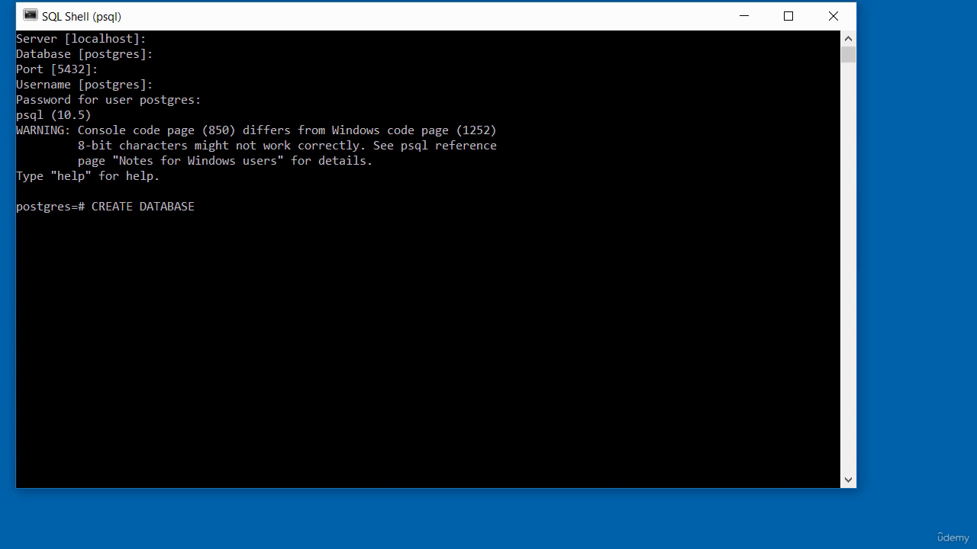
{"action": "type", "text": "dvdrental;"}
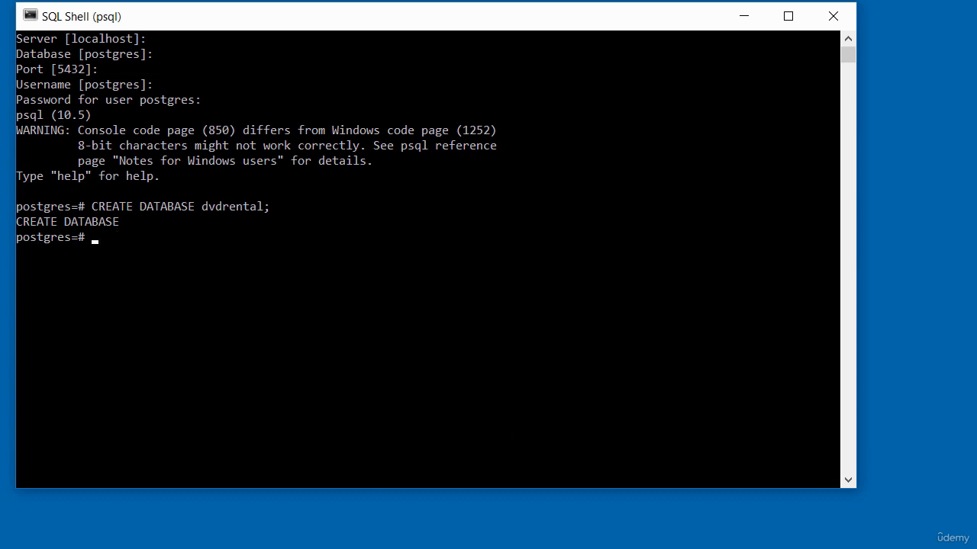
{"action": "left_click", "coordinate": [941, 294]}
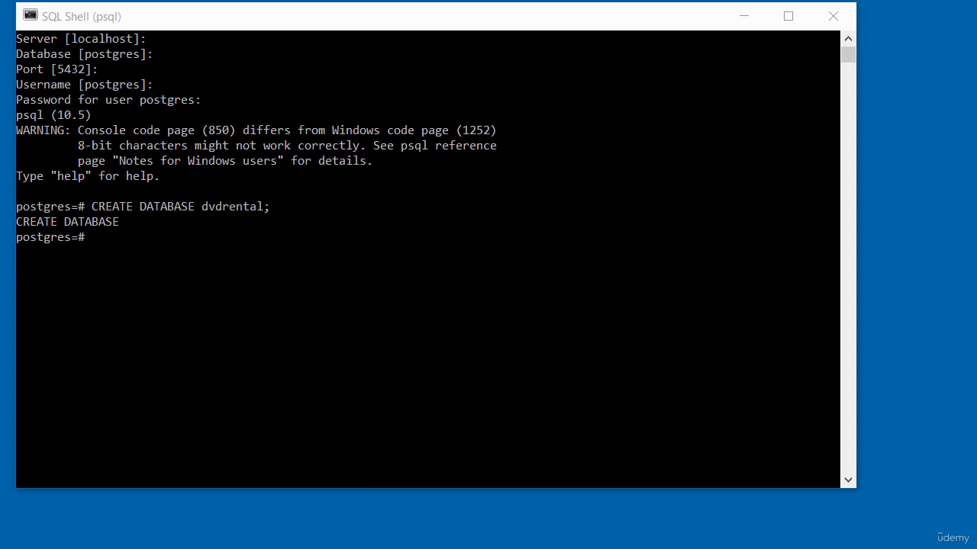
Step: Open Command Prompt as administrator and move its window fully into view
{"action": "key", "text": "super"}
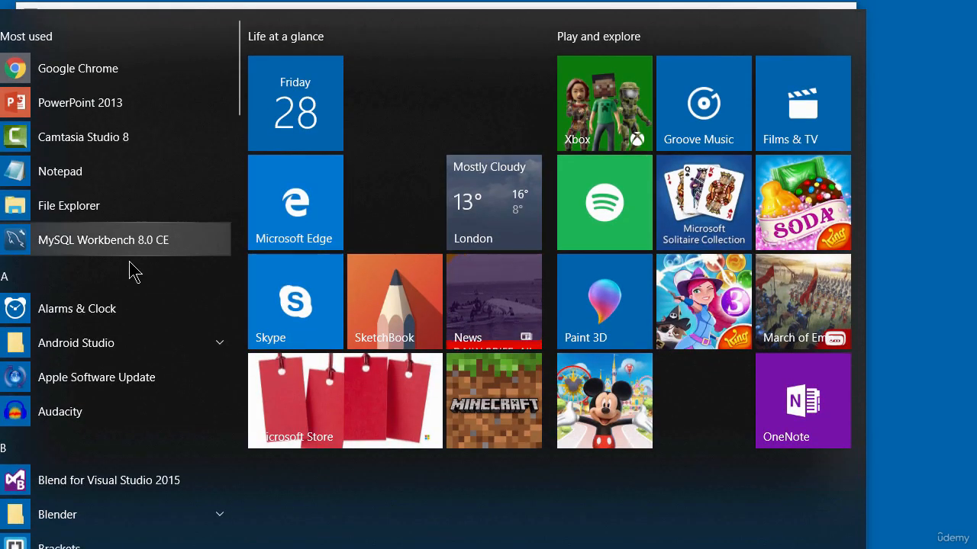
{"action": "type", "text": "cm"}
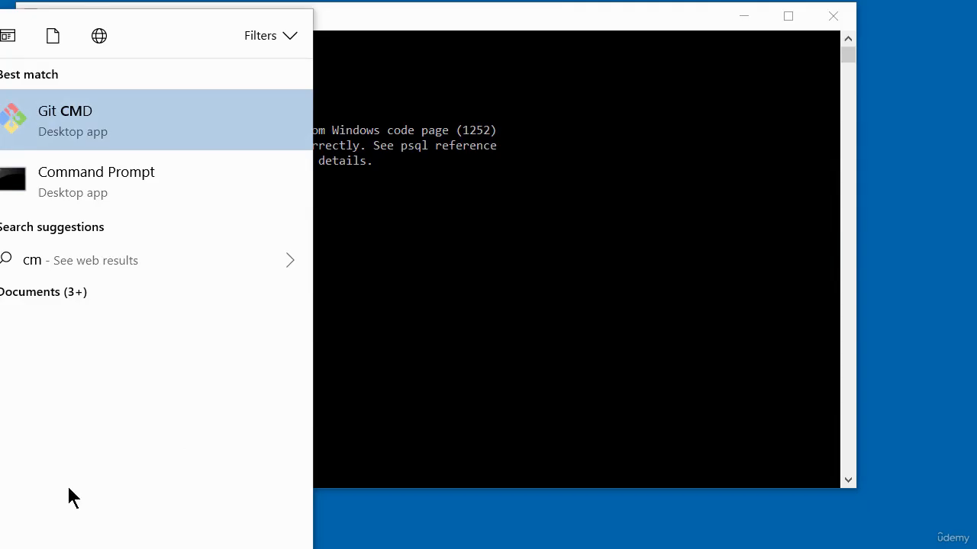
{"action": "right_click", "coordinate": [77, 177]}
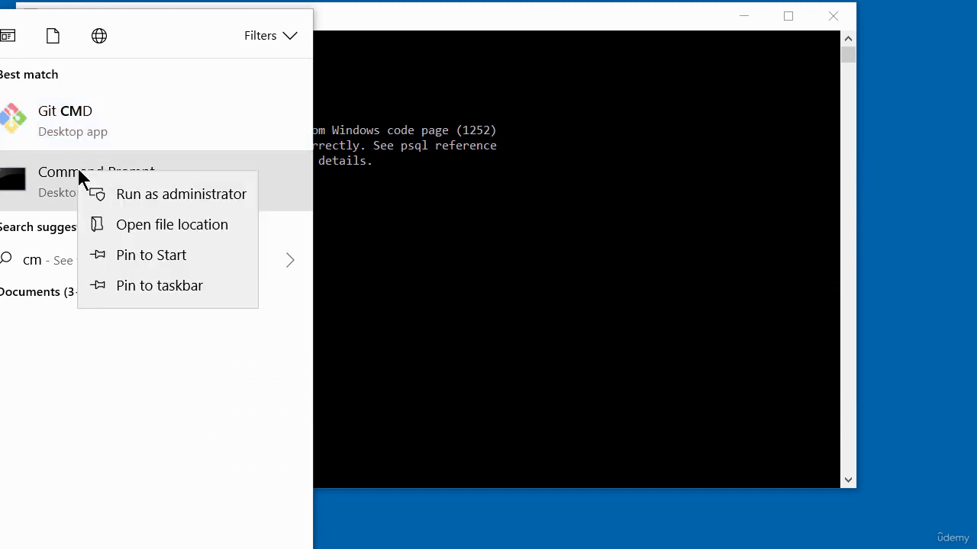
{"action": "left_click", "coordinate": [150, 197]}
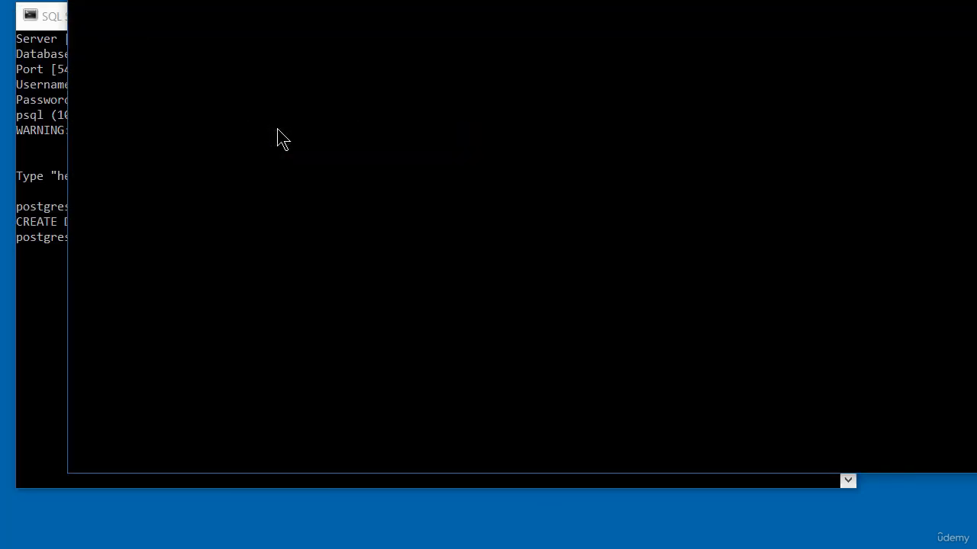
{"action": "left_click_drag", "start_coordinate": [421, 0], "coordinate": [352, 14]}
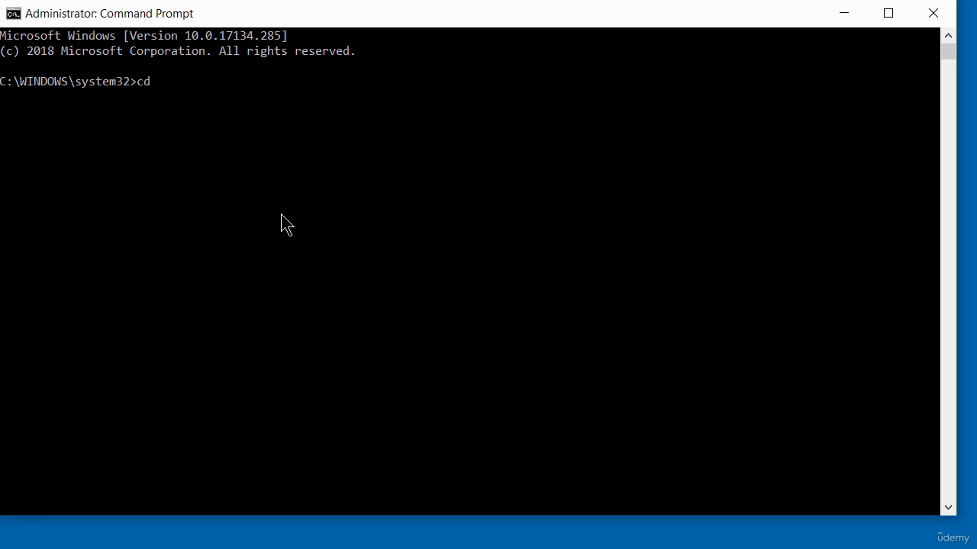
Step: Change the directory up two levels to C:\ by running cd.. twice
{"action": "type", "text": ".."}
{"action": "key", "text": "Return"}
{"action": "type", "text": "cd"}
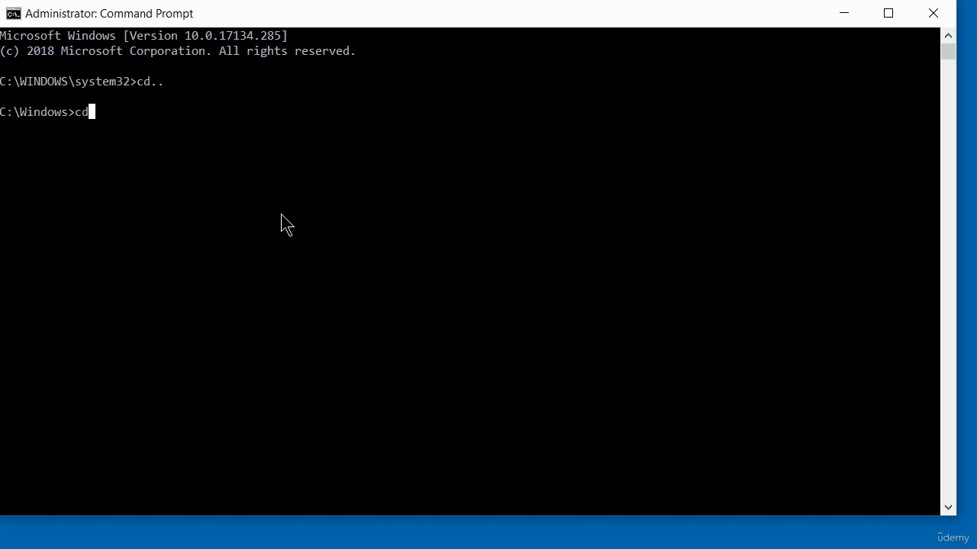
{"action": "type", "text": ".."}
{"action": "key", "text": "Return"}
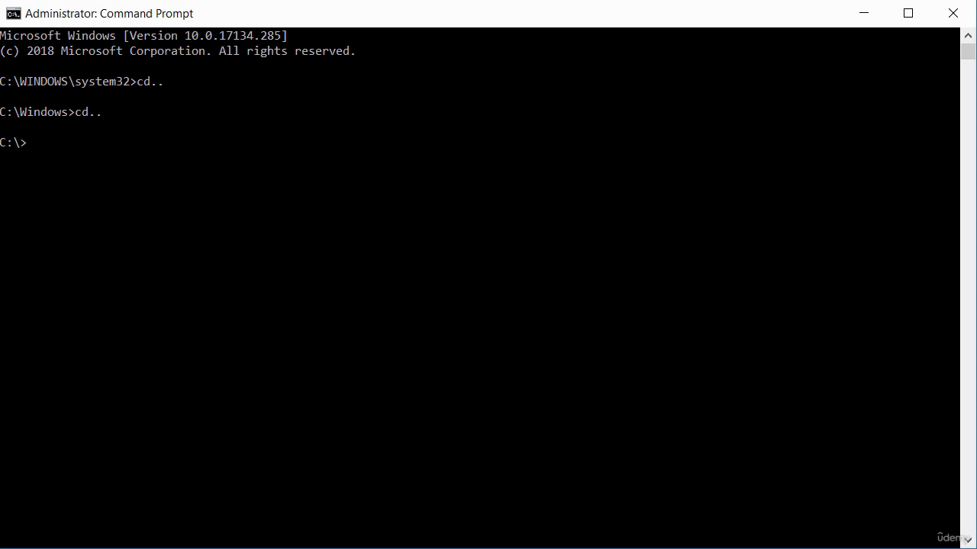
Step: Switch to File Explorer and browse to the folder C:\Program Files\PostgreSQL\10\bin
{"action": "key", "text": "alt+Tab"}
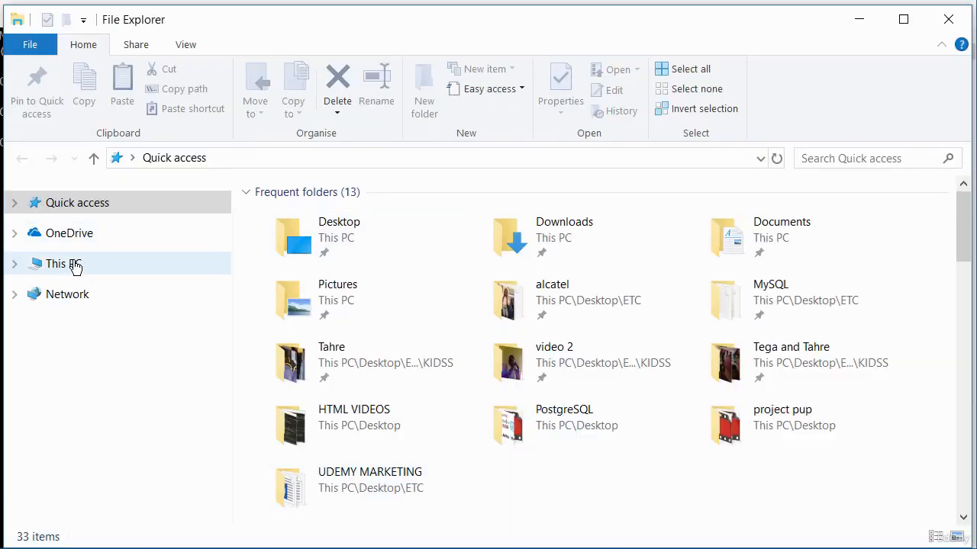
{"action": "left_click", "coordinate": [73, 264]}
{"action": "scroll", "coordinate": [412, 401], "scroll_direction": "down", "scroll_amount": 1}
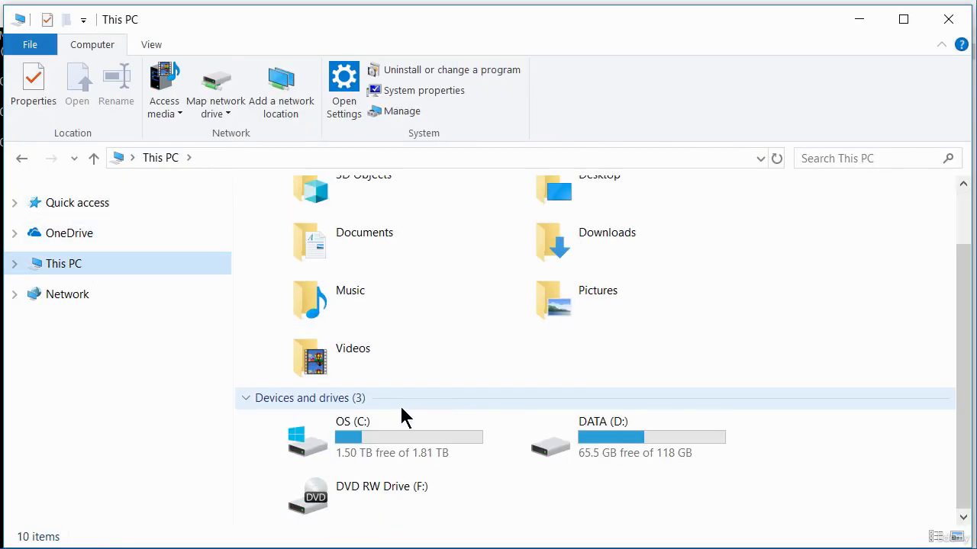
{"action": "left_click", "coordinate": [389, 432]}
{"action": "double_click", "coordinate": [389, 431]}
{"action": "scroll", "coordinate": [359, 351], "scroll_direction": "down", "scroll_amount": 2}
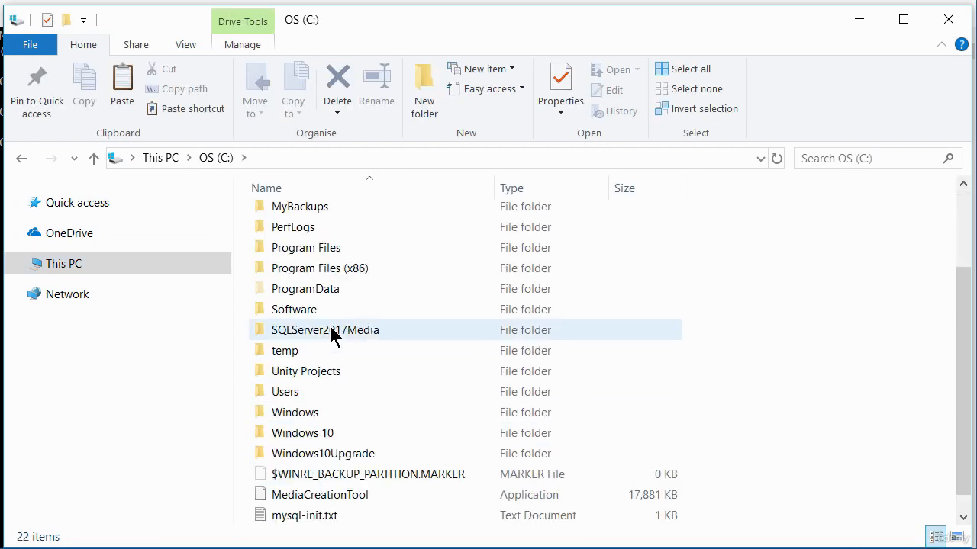
{"action": "double_click", "coordinate": [334, 270]}
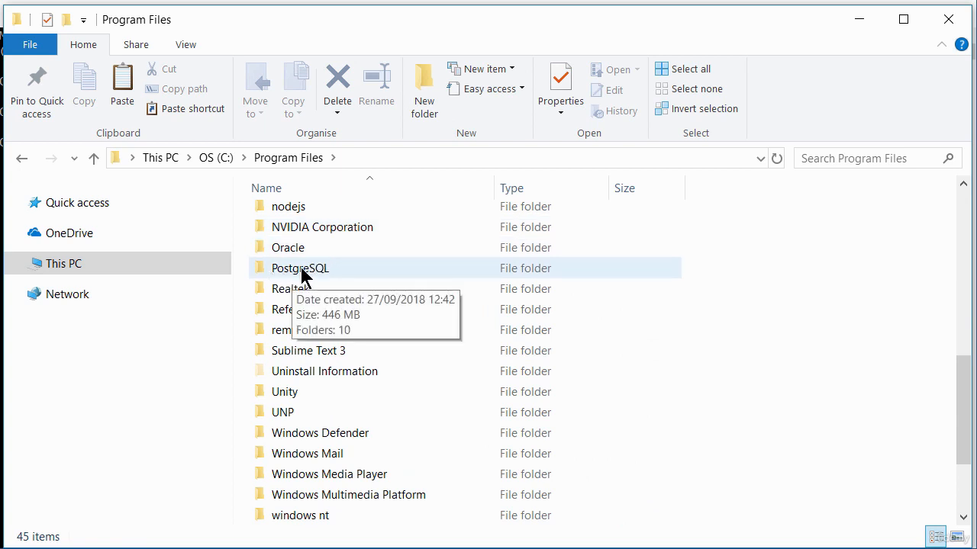
{"action": "double_click", "coordinate": [301, 269]}
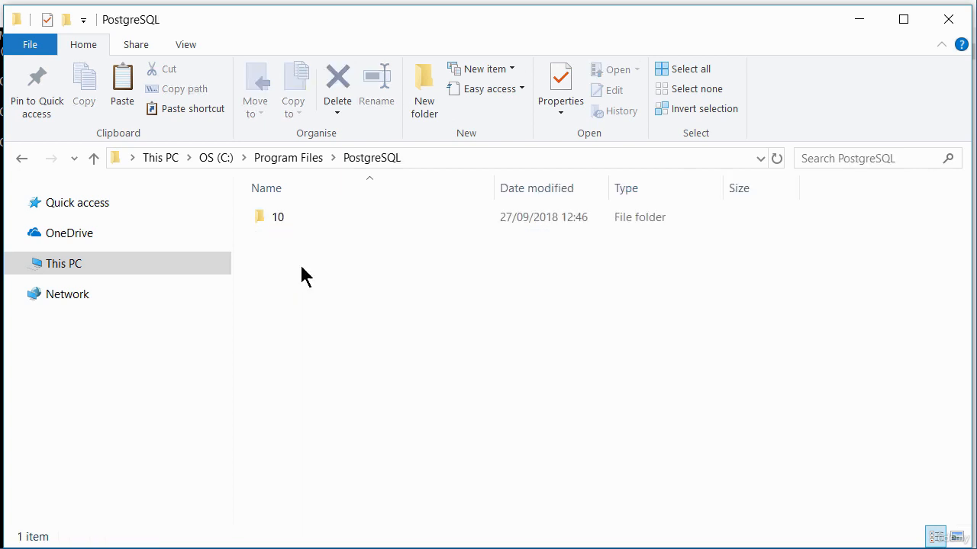
{"action": "double_click", "coordinate": [267, 219]}
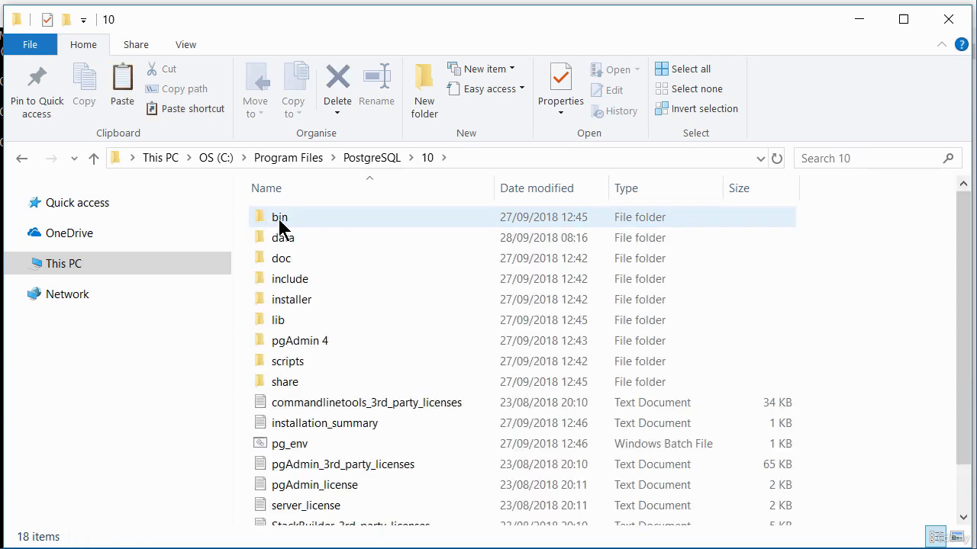
{"action": "double_click", "coordinate": [277, 221]}
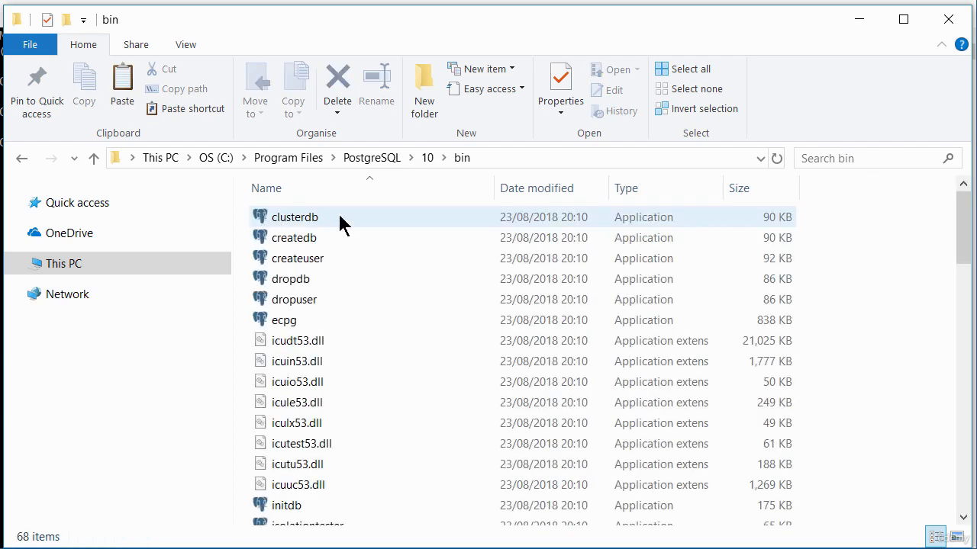
Step: Copy the full path of the PostgreSQL bin folder and minimise File Explorer to return to Command Prompt
{"action": "left_click", "coordinate": [490, 162]}
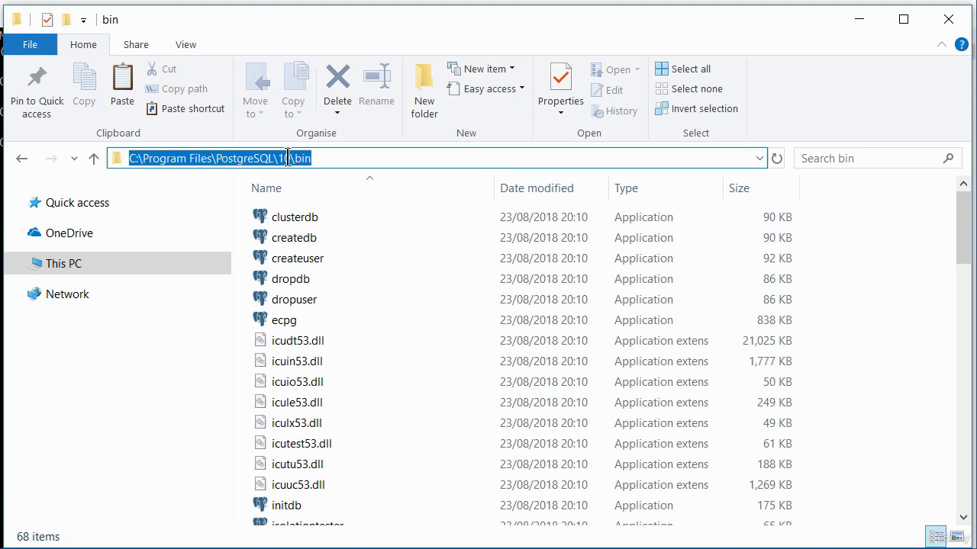
{"action": "right_click", "coordinate": [239, 158]}
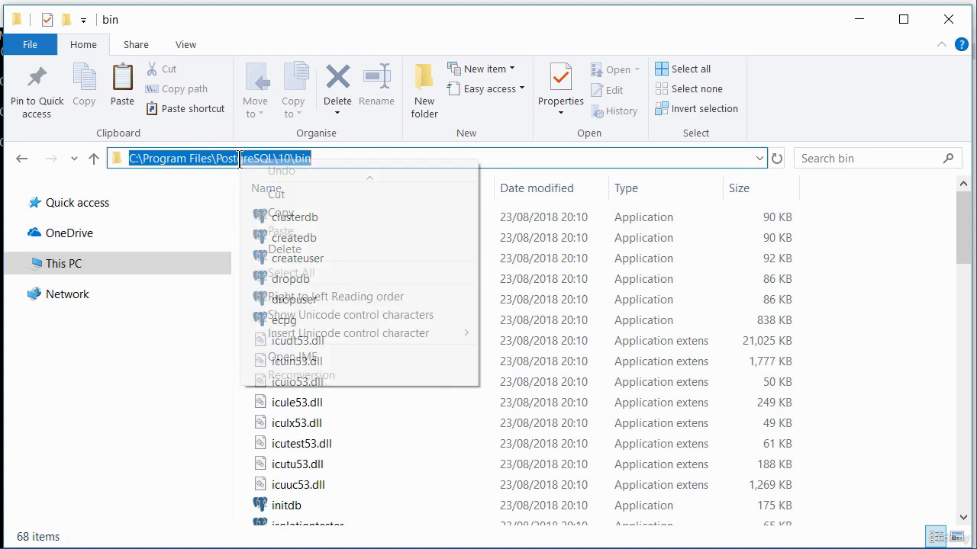
{"action": "left_click", "coordinate": [283, 215]}
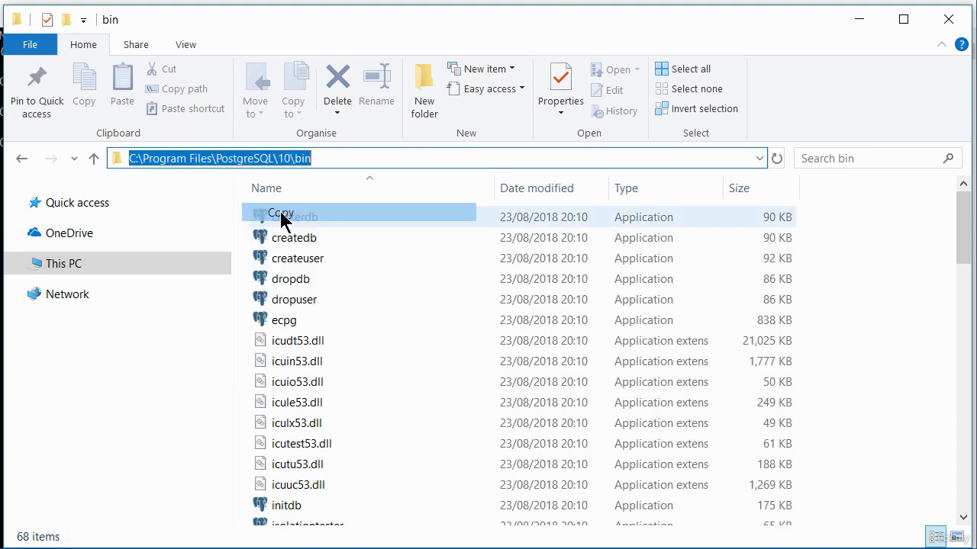
{"action": "left_click", "coordinate": [861, 22]}
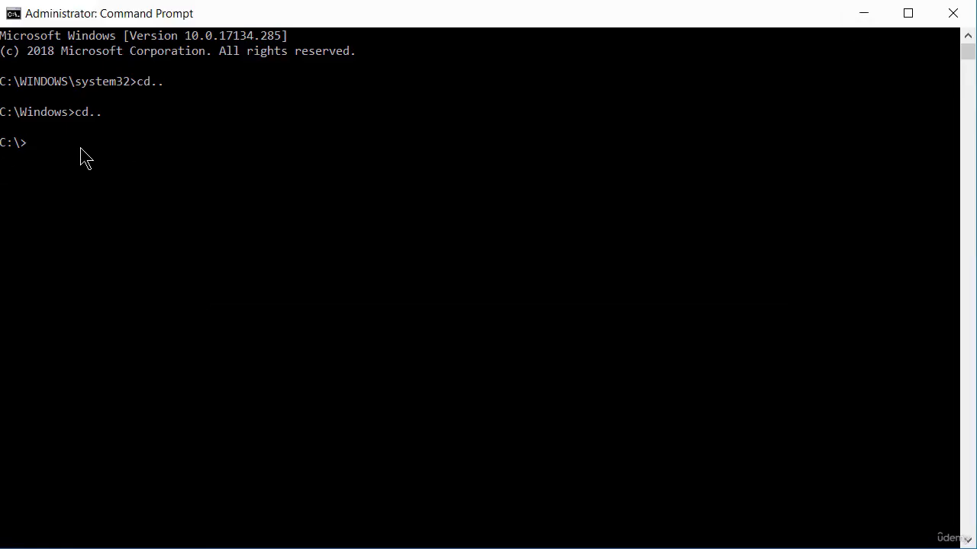
Step: Change the directory to the PostgreSQL binaries by running cd C:\Program Files\PostgreSQL\10\bin with the copied path
{"action": "type", "text": "cd"}
{"action": "key", "text": "ctrl+v"}
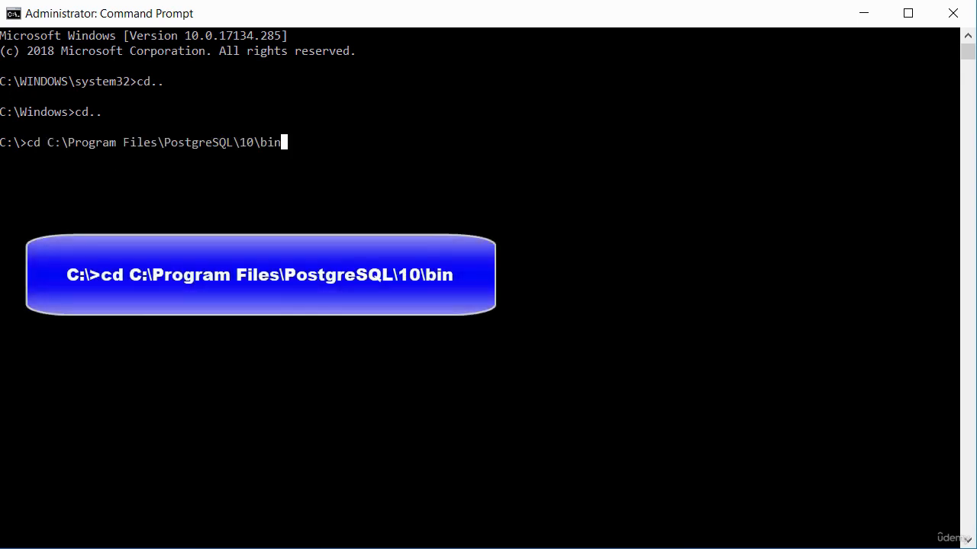
{"action": "key", "text": "Return"}
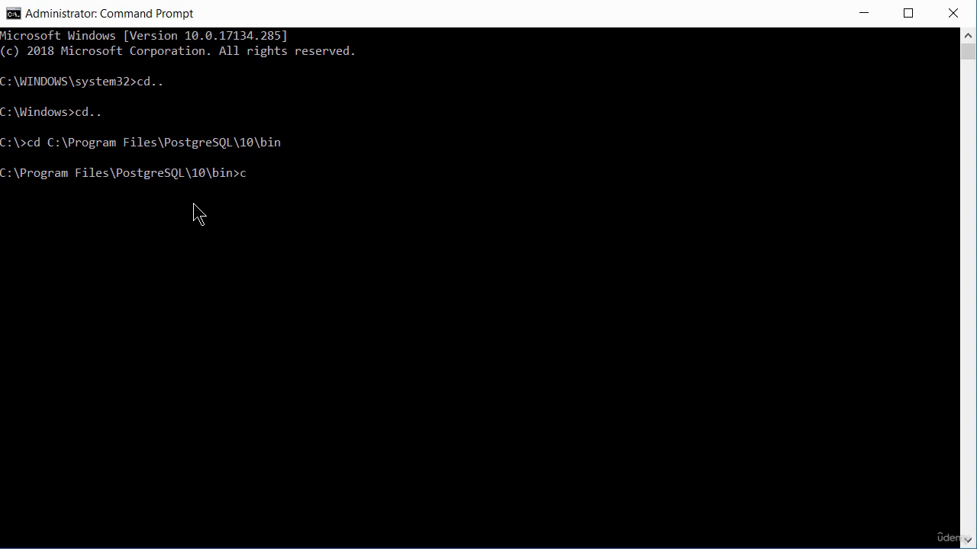
Step: Clear the console with cls and run pg_restore -U postgres -d dvdrental C:\temp\dvdrental.tar, entering the password for the postgres user
{"action": "type", "text": "ls"}
{"action": "key", "text": "Return"}
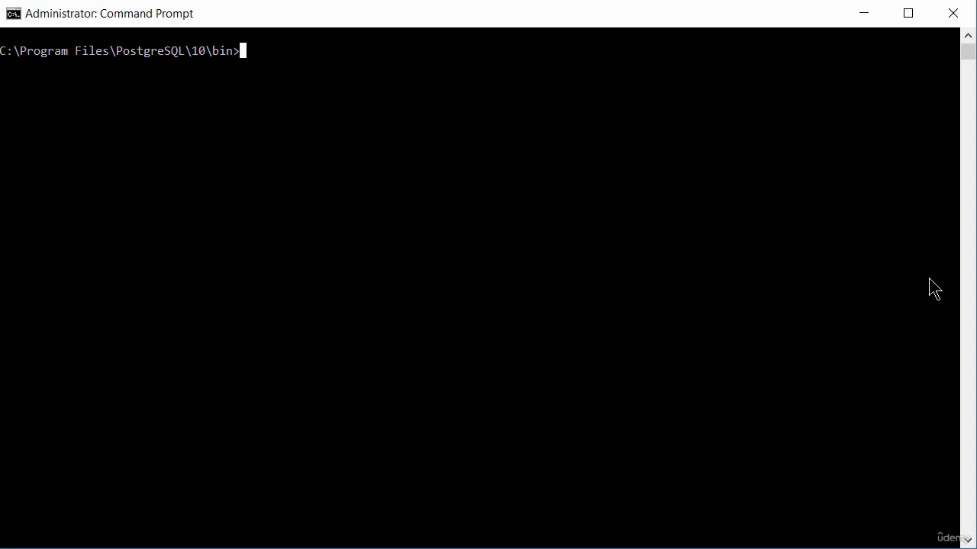
{"action": "key", "text": "ctrl+v"}
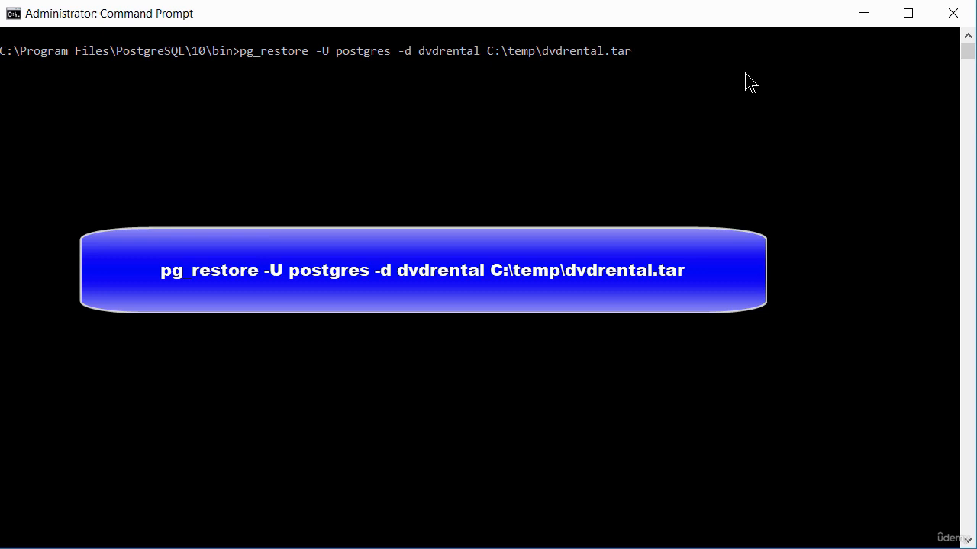
{"action": "key", "text": "Return"}
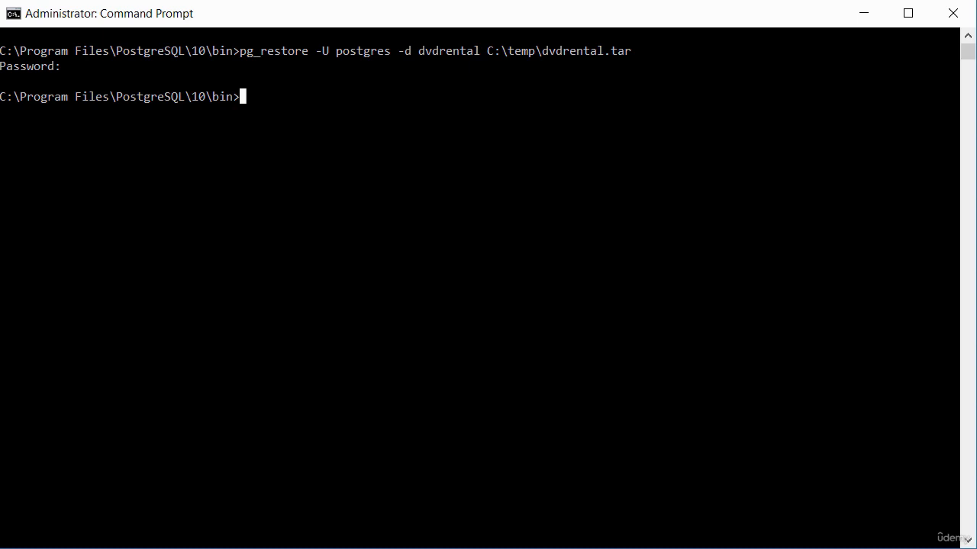
Step: Launch pgAdmin 4 from the PostgreSQL 10 program group and close the duplicate pgAdmin 4 browser tab, agreeing to leave the page
{"action": "left_click", "coordinate": [766, 548]}
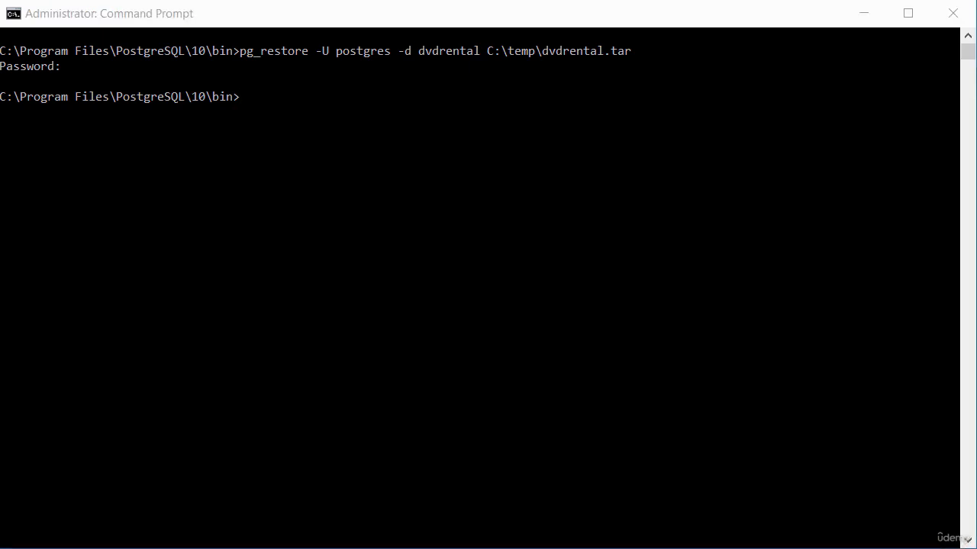
{"action": "key", "text": "super"}
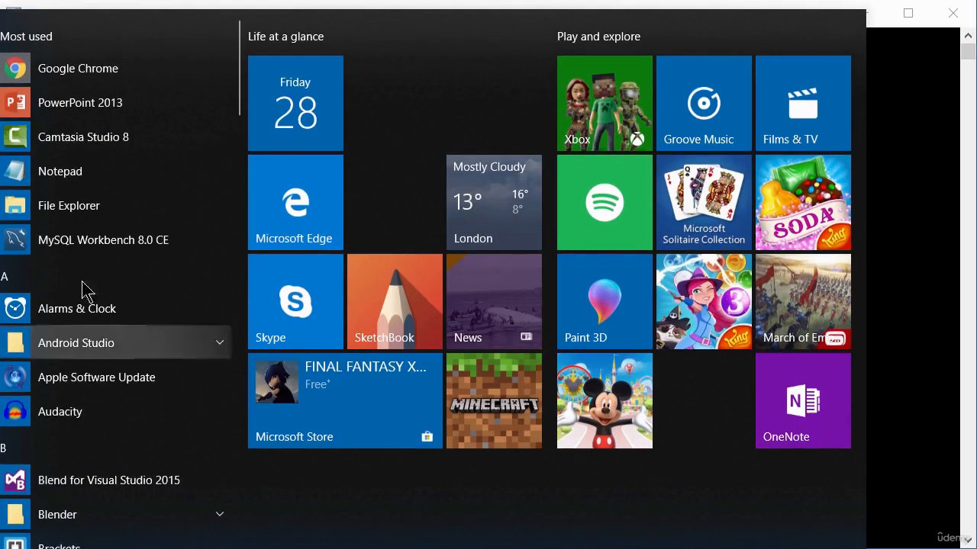
{"action": "scroll", "coordinate": [81, 288], "scroll_direction": "down", "scroll_amount": 5}
{"action": "scroll", "coordinate": [77, 286], "scroll_direction": "down", "scroll_amount": 10}
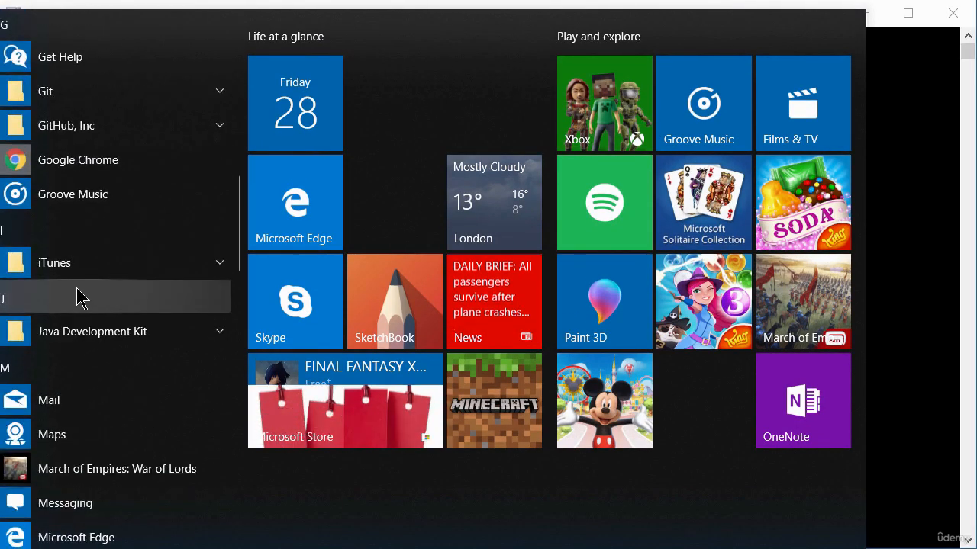
{"action": "scroll", "coordinate": [74, 300], "scroll_direction": "down", "scroll_amount": 8}
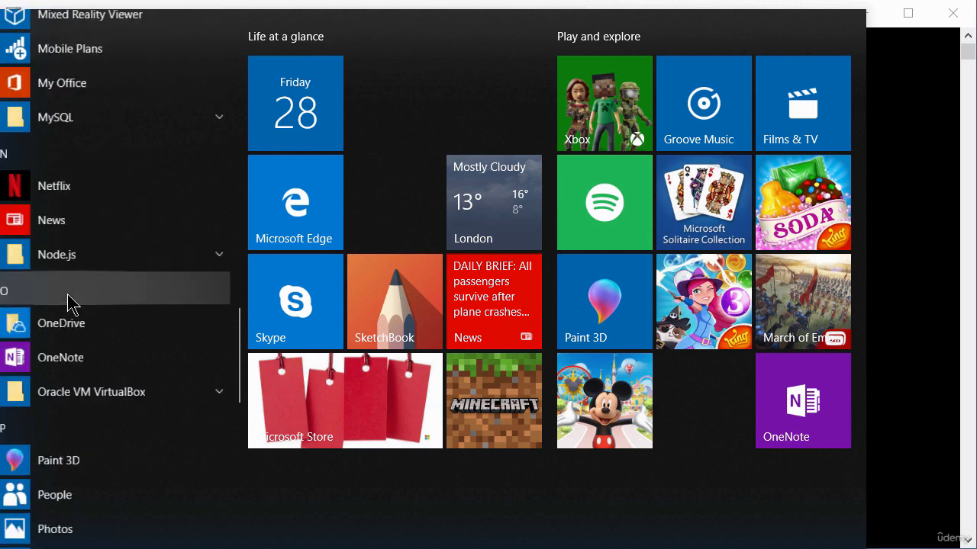
{"action": "scroll", "coordinate": [66, 302], "scroll_direction": "down", "scroll_amount": 5}
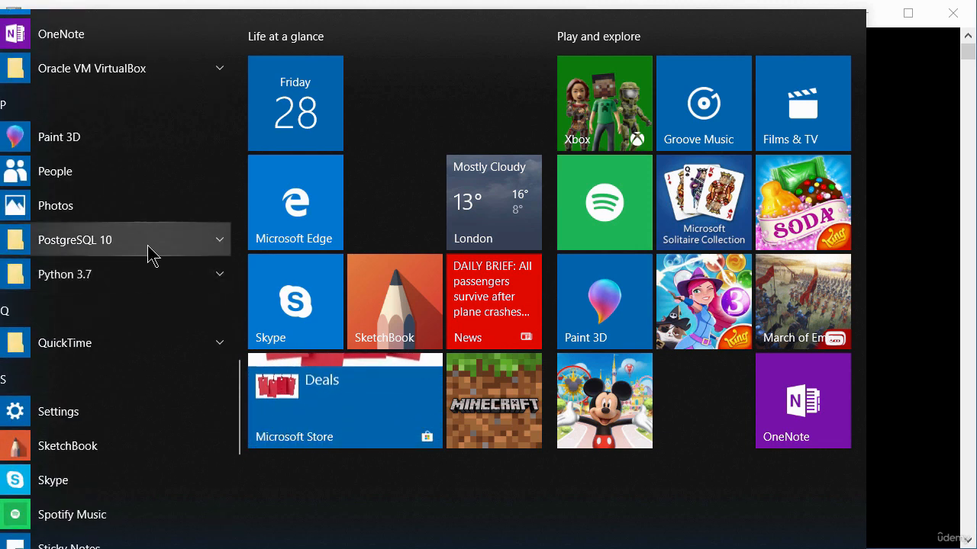
{"action": "left_click", "coordinate": [212, 243]}
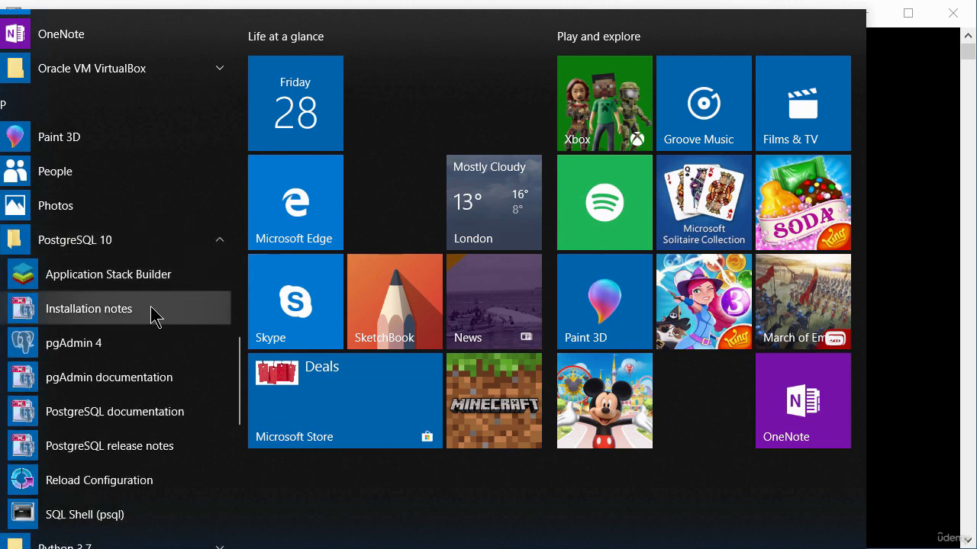
{"action": "left_click", "coordinate": [86, 350]}
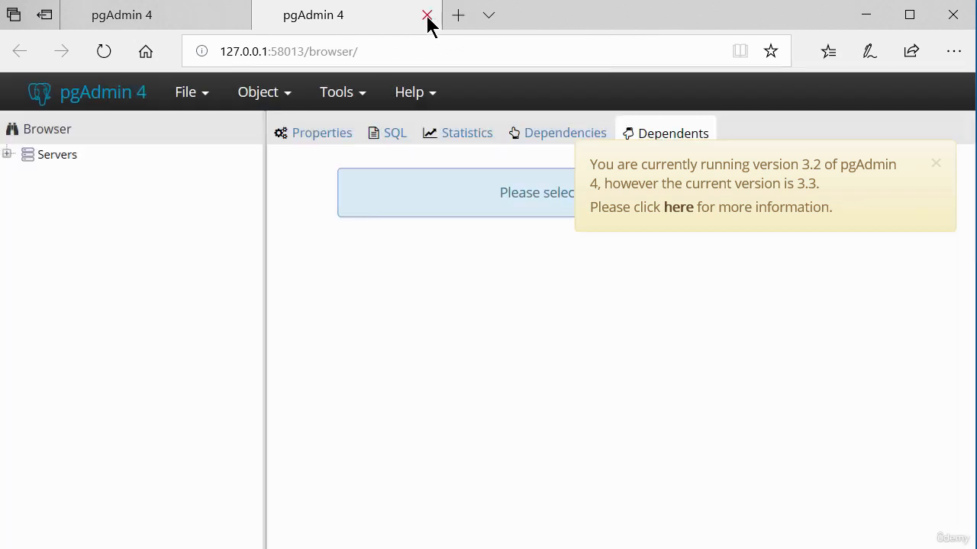
{"action": "left_click", "coordinate": [426, 15]}
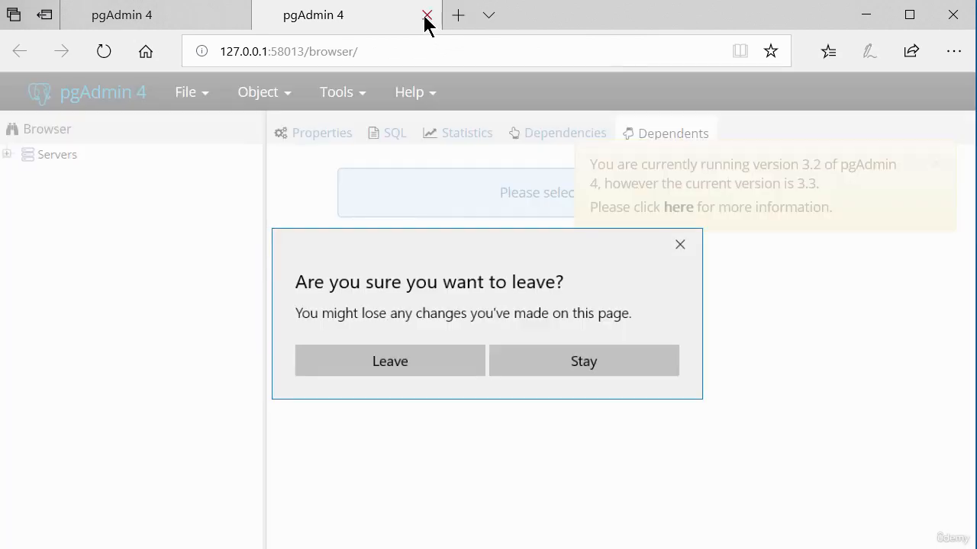
{"action": "left_click", "coordinate": [378, 363]}
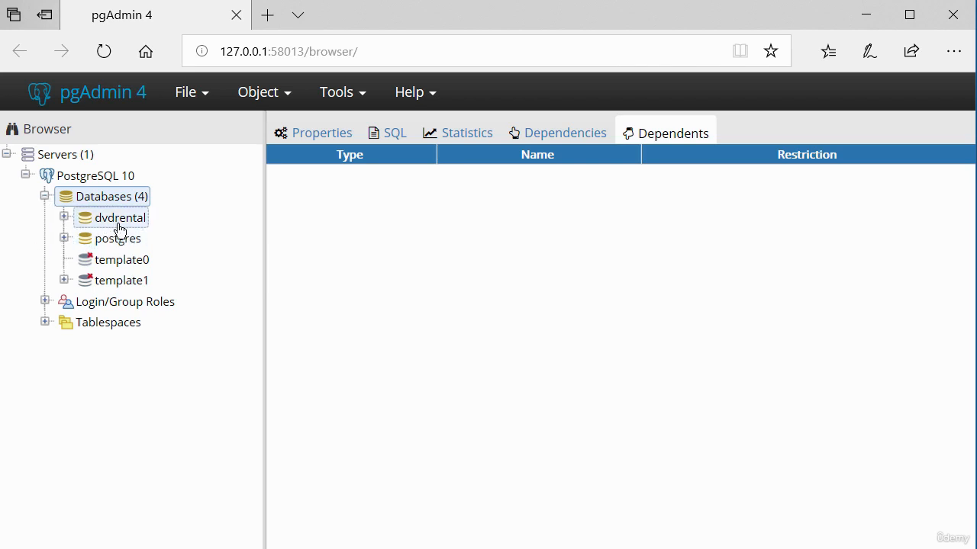
Step: Expand the dvdrental database and its public schema's tables, and examine the list of restored tables
{"action": "left_click", "coordinate": [65, 217]}
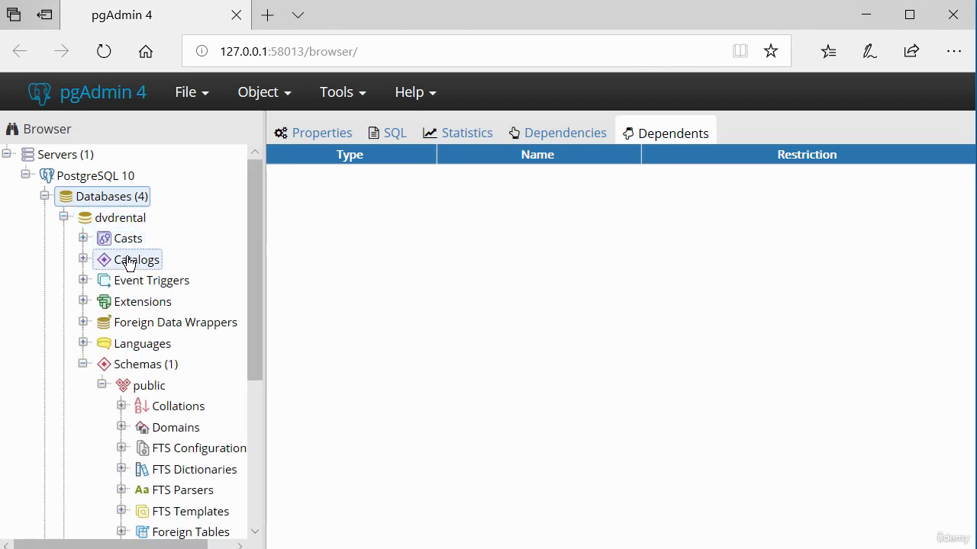
{"action": "scroll", "coordinate": [128, 263], "scroll_direction": "down", "scroll_amount": 5}
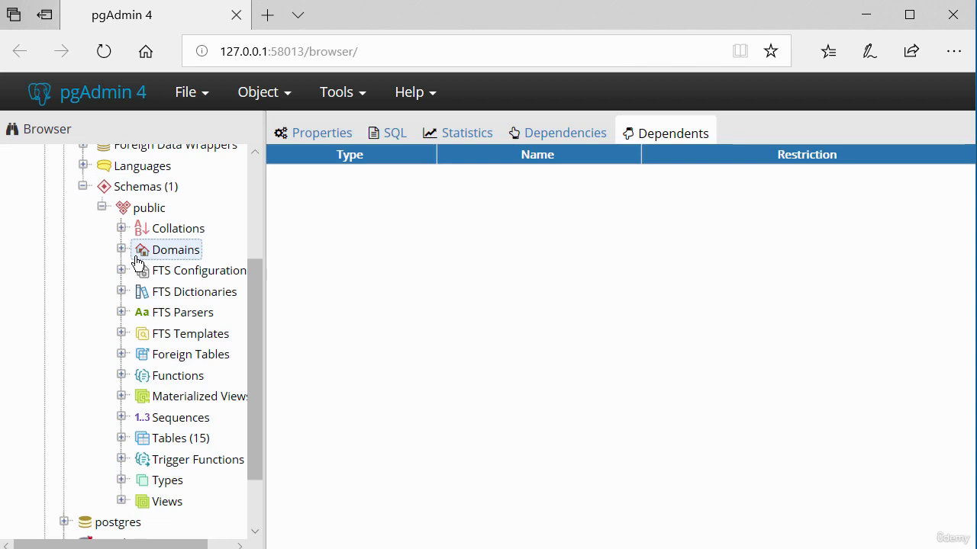
{"action": "scroll", "coordinate": [136, 259], "scroll_direction": "down", "scroll_amount": 1}
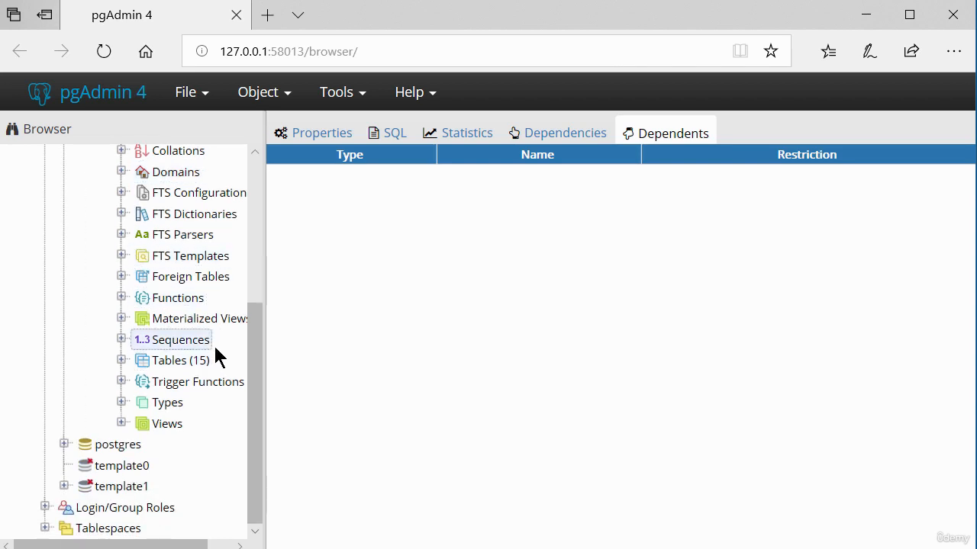
{"action": "scroll", "coordinate": [210, 347], "scroll_direction": "up", "scroll_amount": 2}
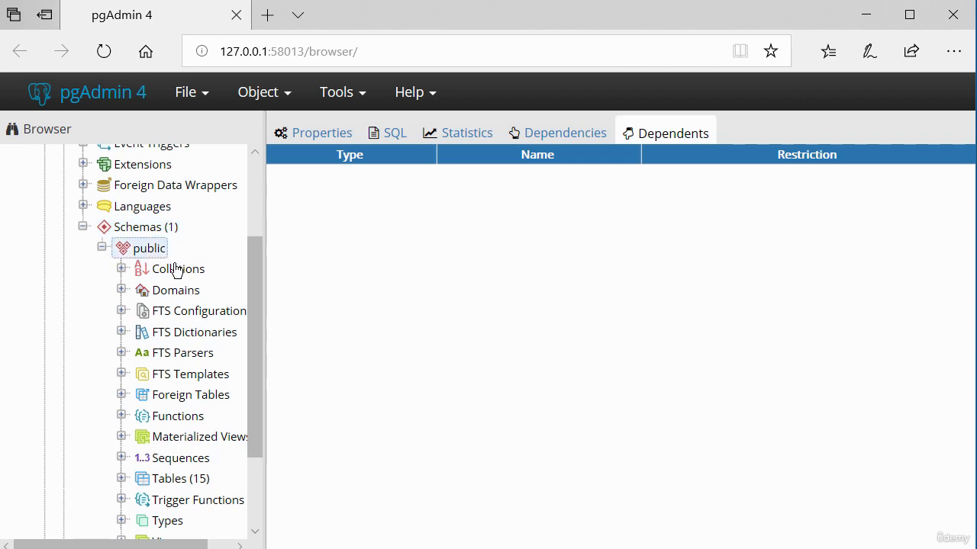
{"action": "scroll", "coordinate": [176, 371], "scroll_direction": "down", "scroll_amount": 2}
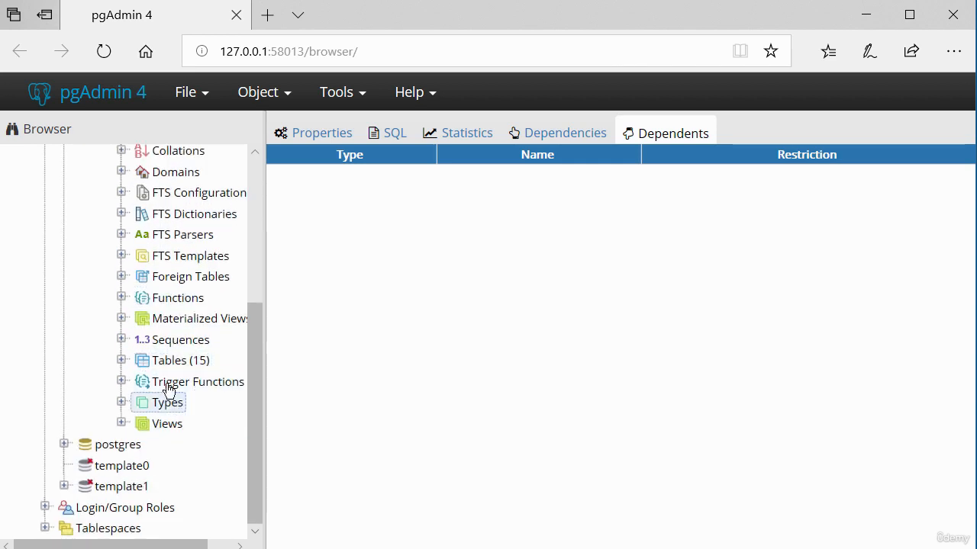
{"action": "left_click", "coordinate": [121, 360]}
{"action": "scroll", "coordinate": [169, 366], "scroll_direction": "down", "scroll_amount": 1}
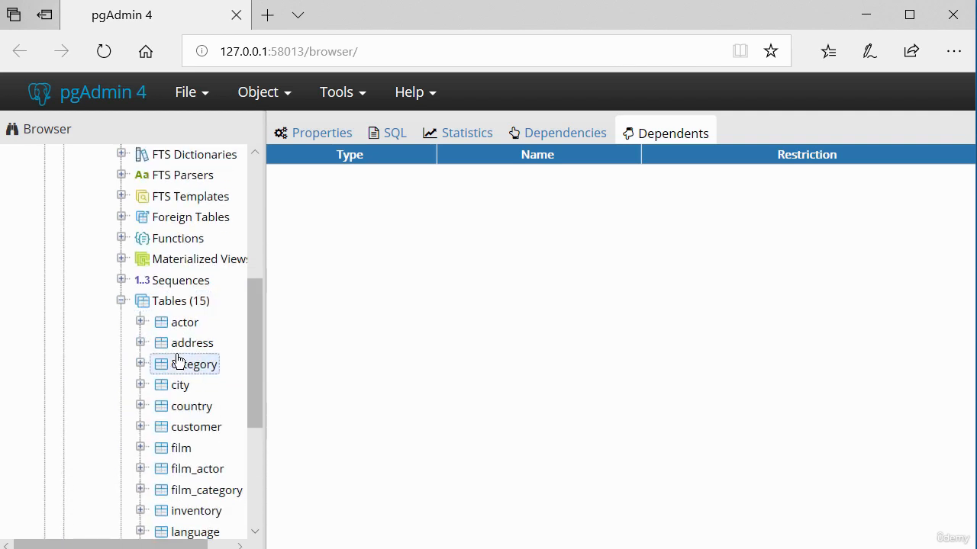
{"action": "scroll", "coordinate": [175, 366], "scroll_direction": "down", "scroll_amount": 1}
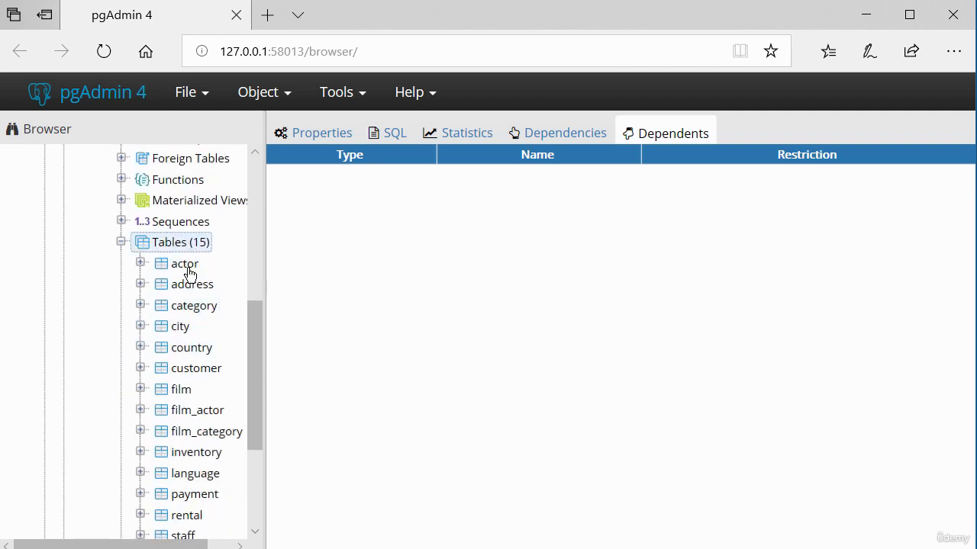
{"action": "scroll", "coordinate": [191, 405], "scroll_direction": "up", "scroll_amount": 3}
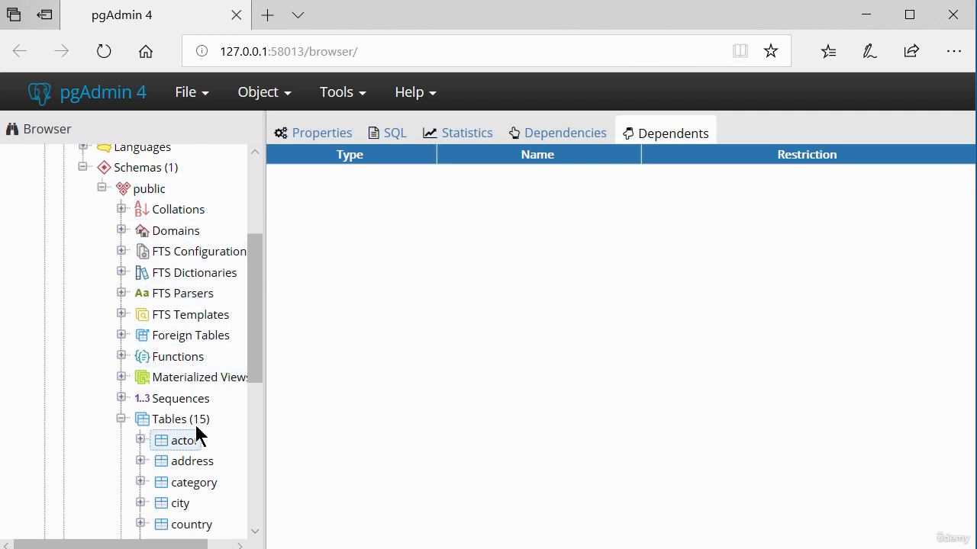
{"action": "left_click", "coordinate": [359, 94]}
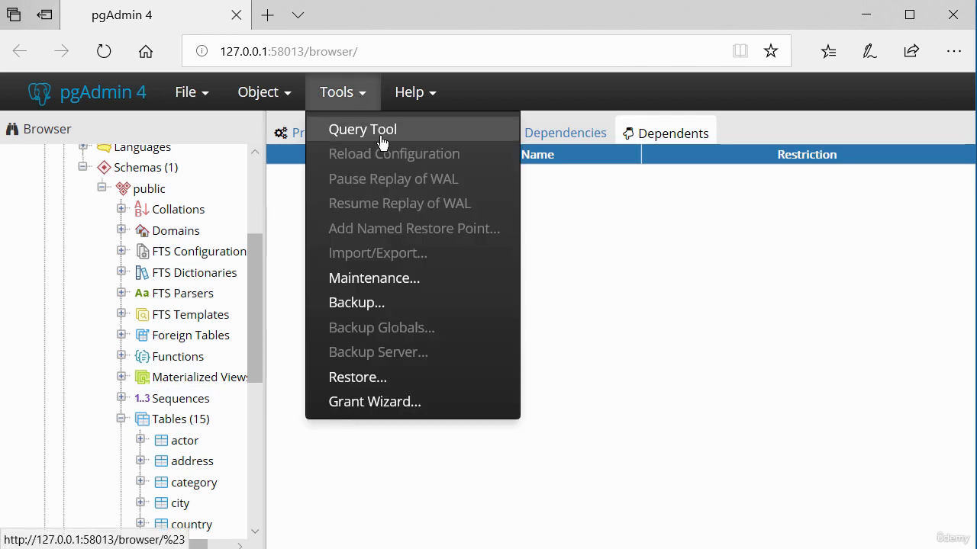
{"action": "left_click", "coordinate": [381, 135]}
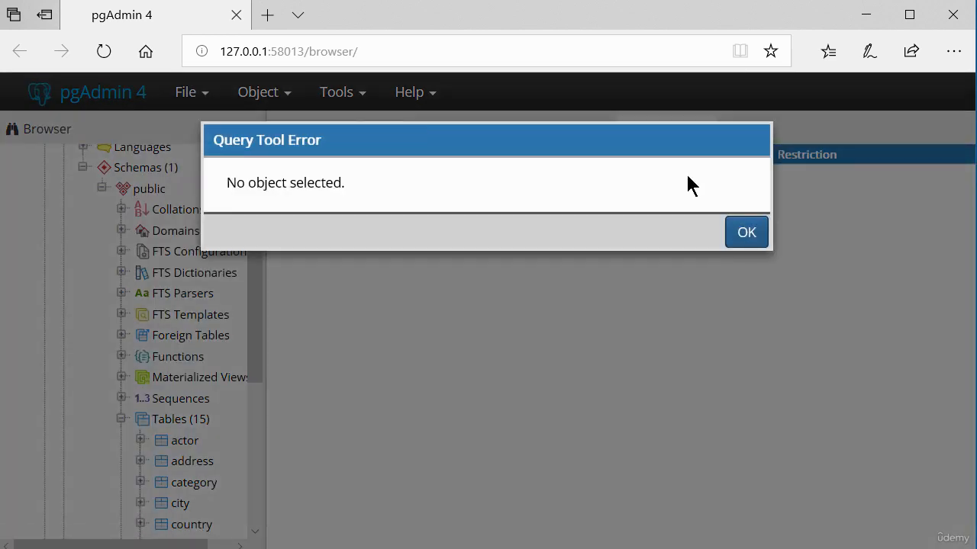
{"action": "left_click", "coordinate": [742, 241]}
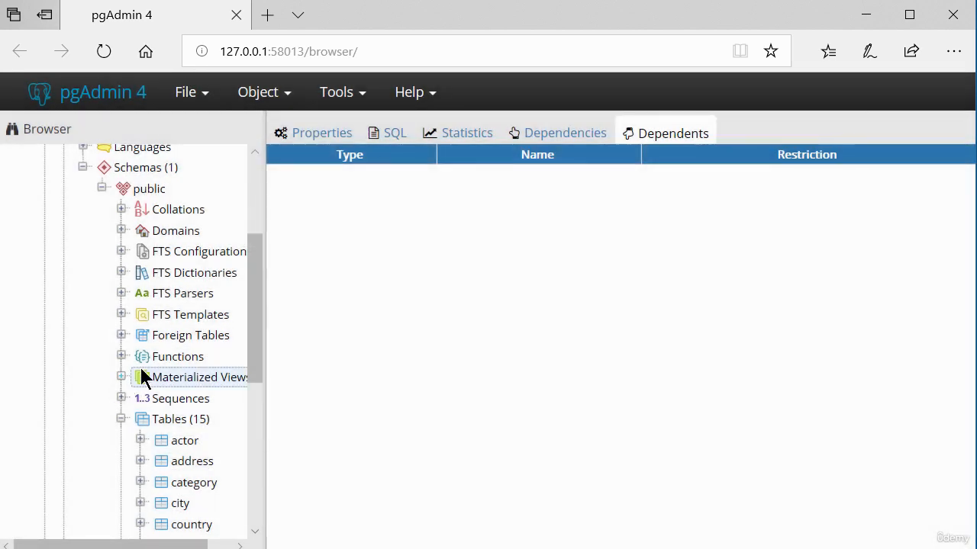
Step: Select the Schemas node of the dvdrental database and open the Query Tool on it
{"action": "scroll", "coordinate": [163, 203], "scroll_direction": "up", "scroll_amount": 2}
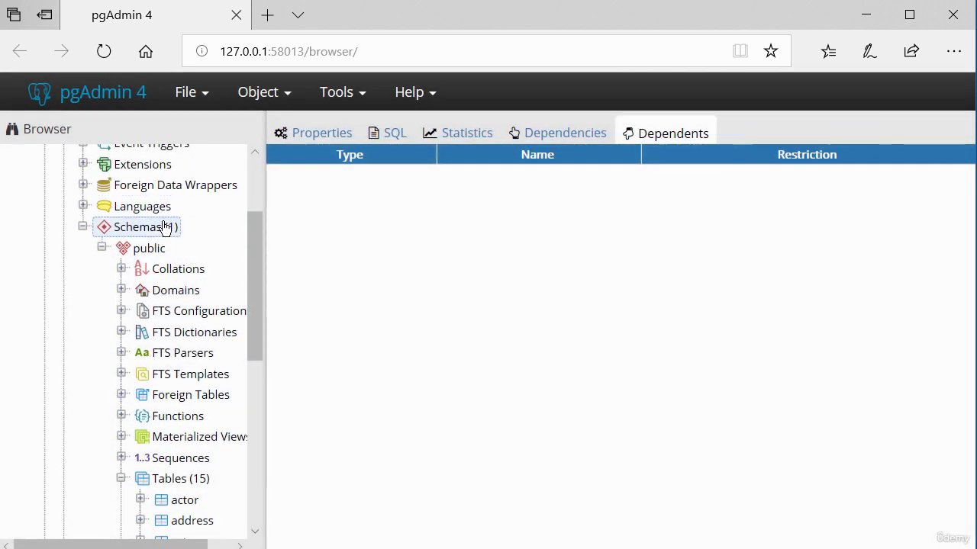
{"action": "left_click", "coordinate": [148, 229]}
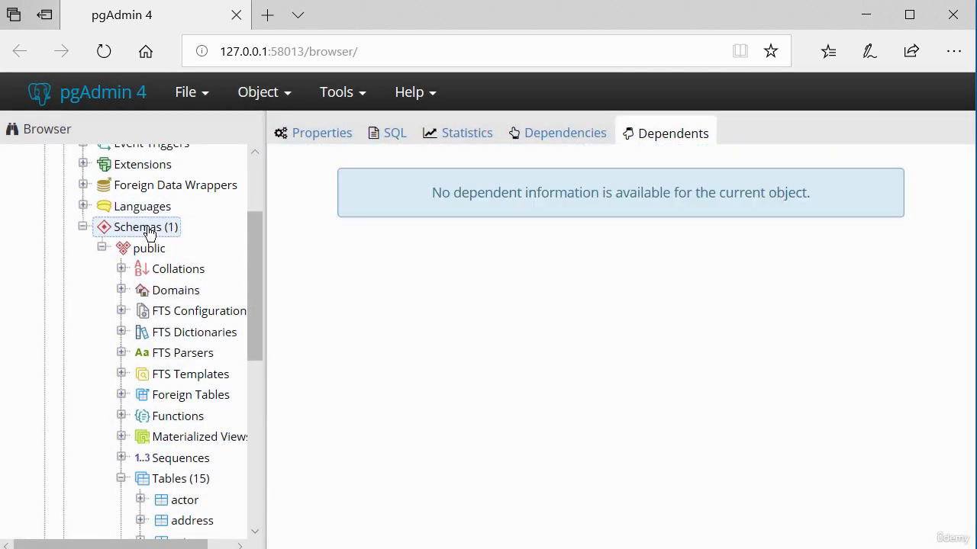
{"action": "left_click", "coordinate": [358, 103]}
{"action": "left_click", "coordinate": [350, 128]}
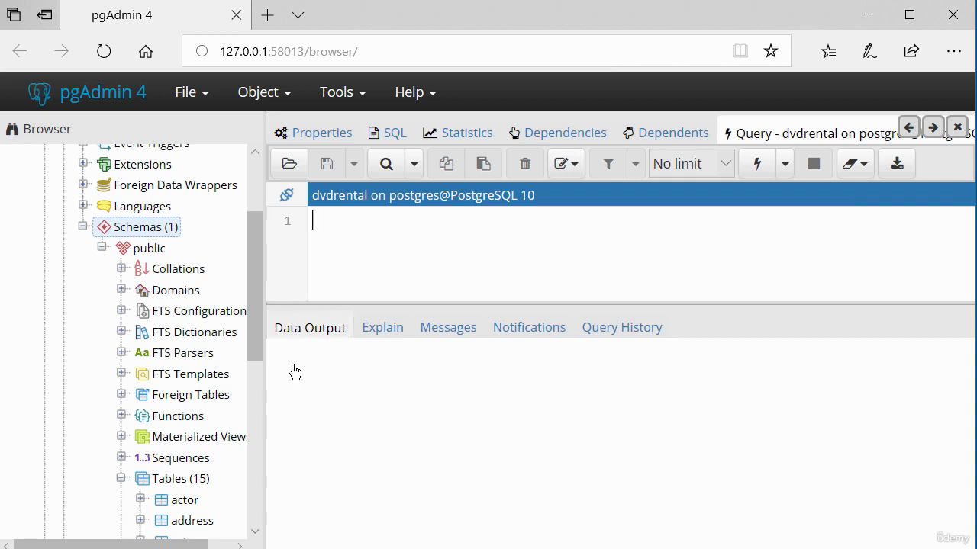
Step: Write the query SELECT * FROM actor; in the query editor, execute it and look through the returned rows
{"action": "scroll", "coordinate": [178, 497], "scroll_direction": "down", "scroll_amount": 1}
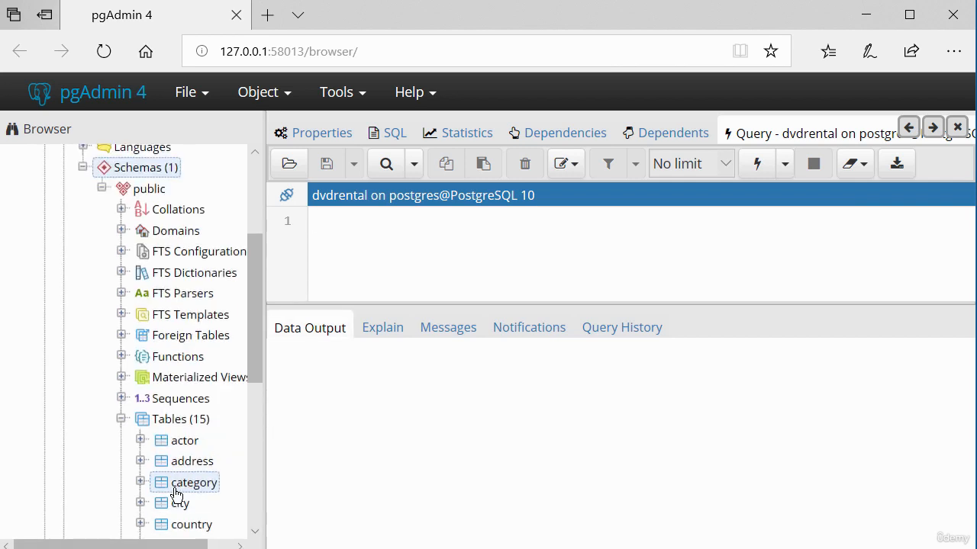
{"action": "left_click", "coordinate": [386, 229]}
{"action": "type", "text": "S"}
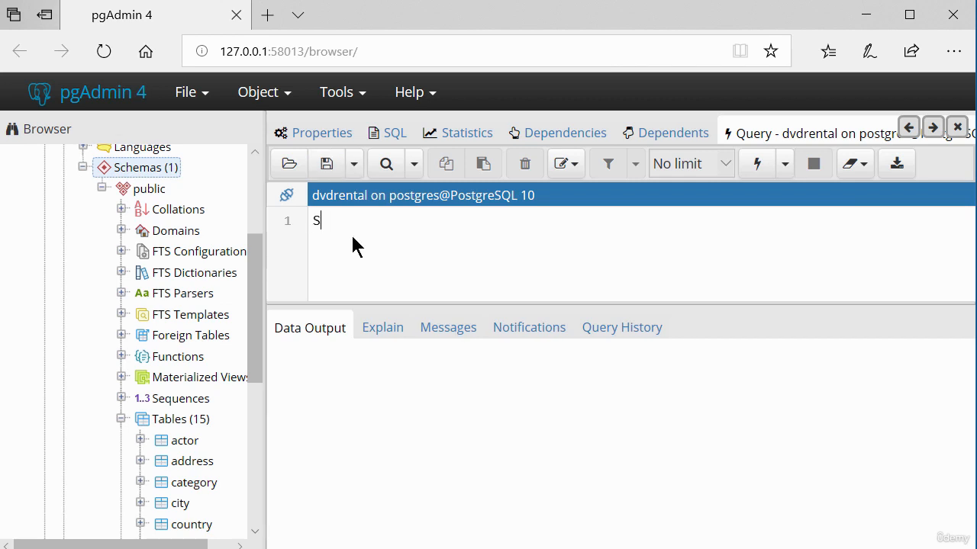
{"action": "type", "text": "ELECT * FROM actor;"}
{"action": "left_click", "coordinate": [757, 173]}
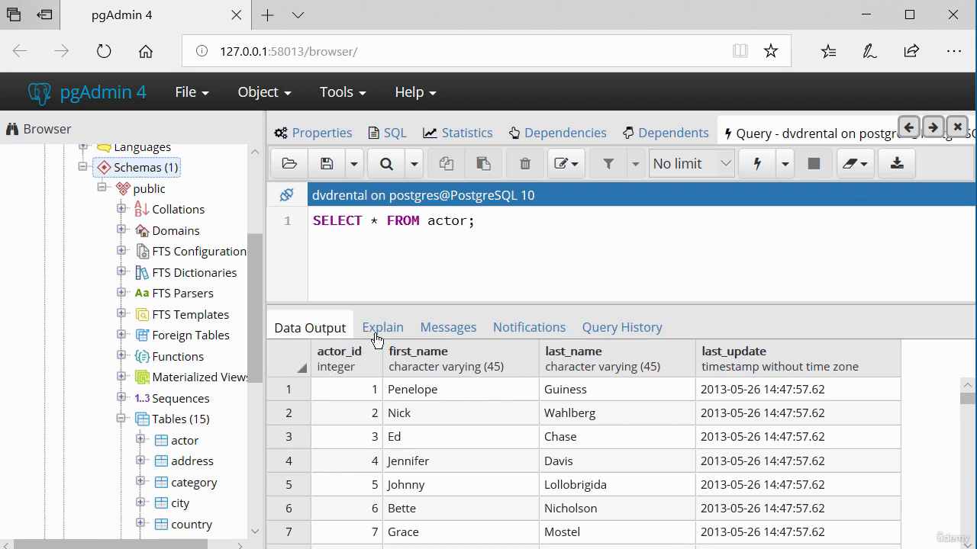
{"action": "scroll", "coordinate": [417, 425], "scroll_direction": "down", "scroll_amount": 1}
{"action": "scroll", "coordinate": [416, 432], "scroll_direction": "up", "scroll_amount": 1}
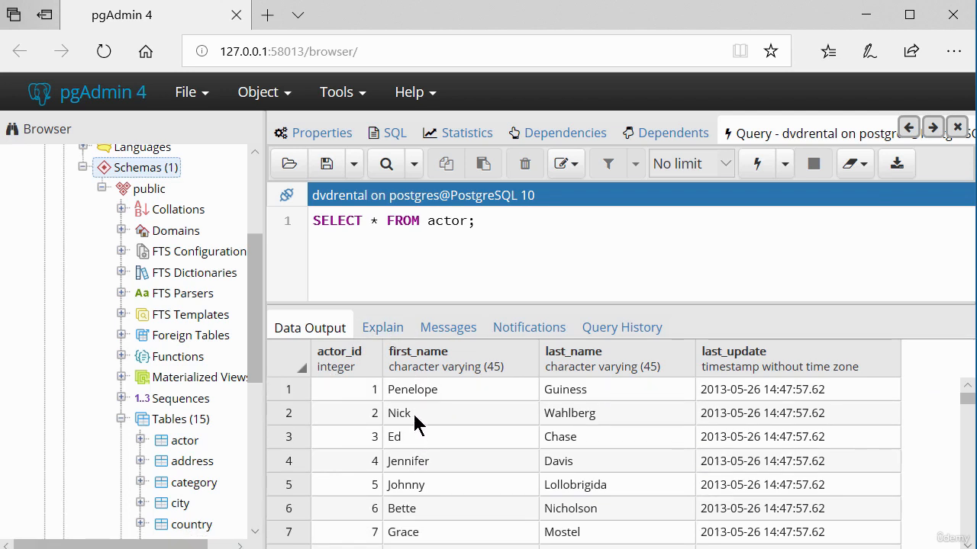